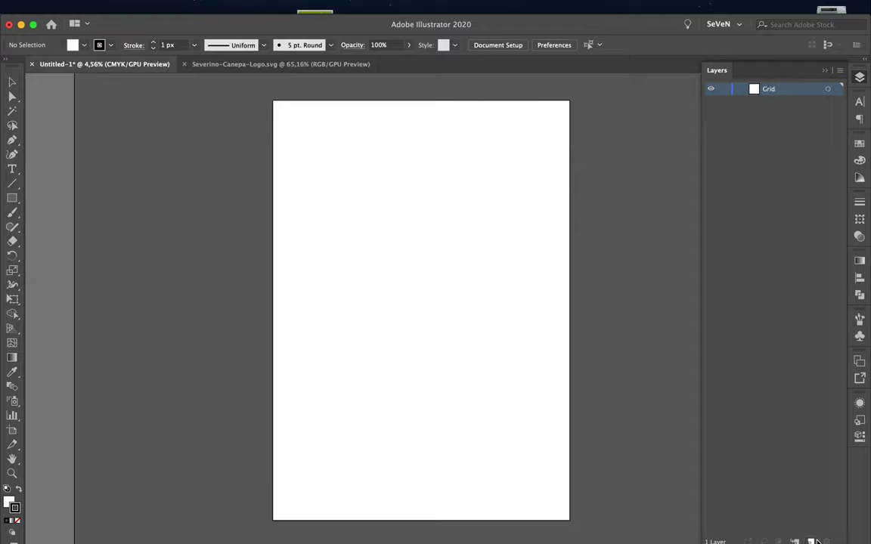
Split the page rectangle into an 11 × 11 grid with preview on, then lock the Grid layer
left_click(149, 6)
left_click(332, 399)
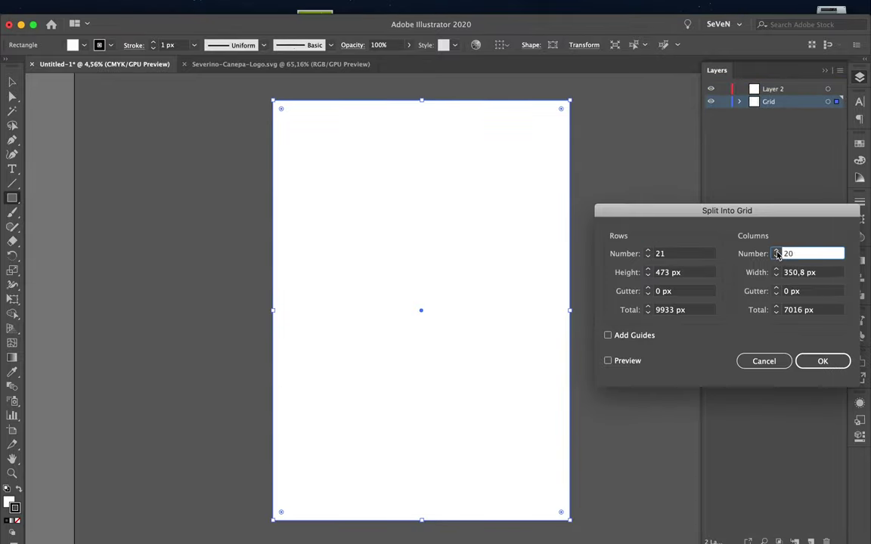
left_click(608, 361)
type("11")
key("Tab")
key("Tab")
key("Tab")
type("11")
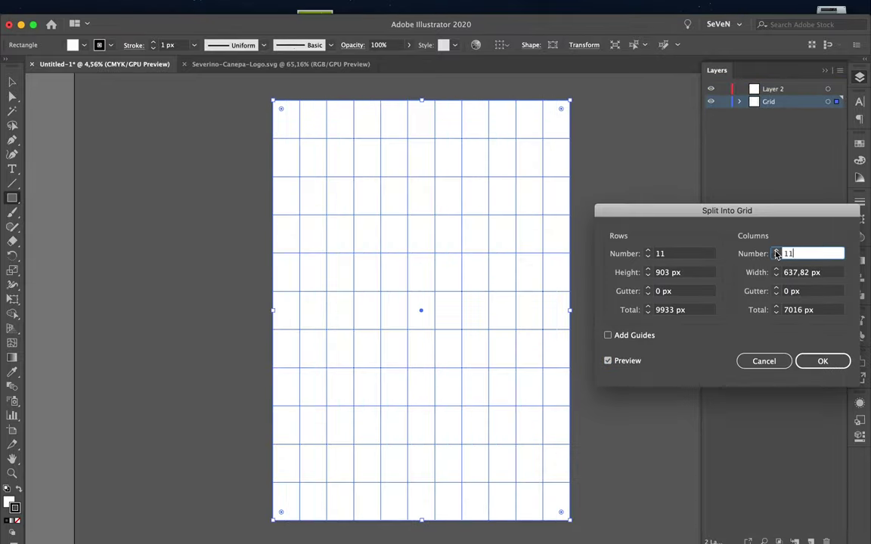
key("Return")
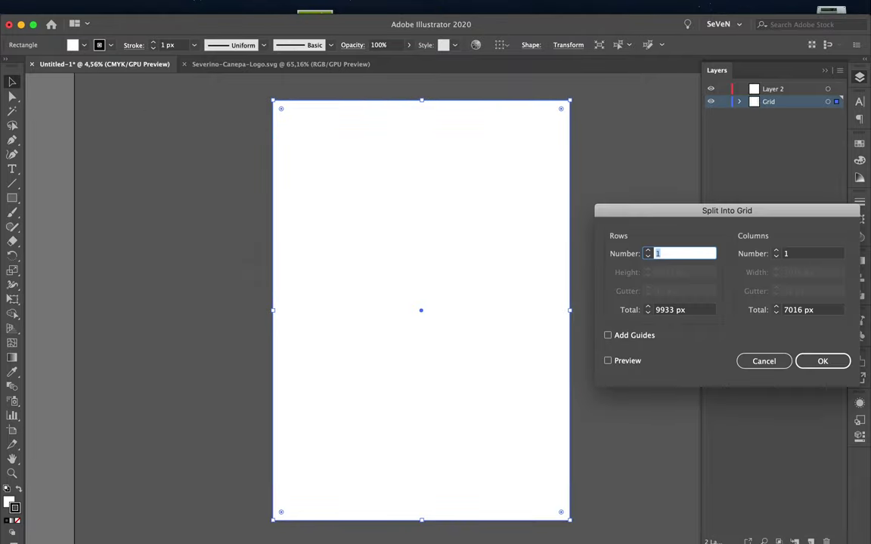
left_click(822, 361)
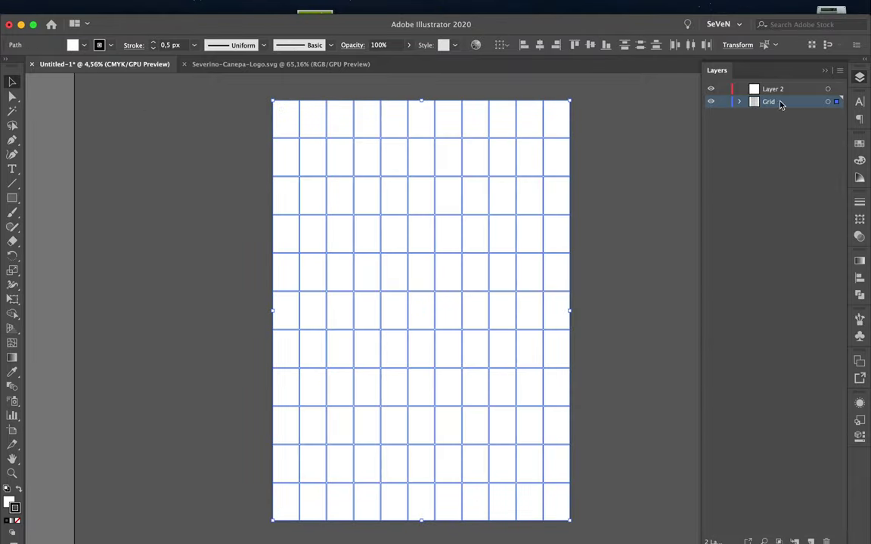
Draw a tall narrow rectangle on Layer 2 and blend it with the triangle using specified steps
left_click(723, 102)
left_click(772, 89)
mouse_move(459, 164)
left_mouse_down()
mouse_move(527, 238)
mouse_move(489, 302)
left_mouse_up()
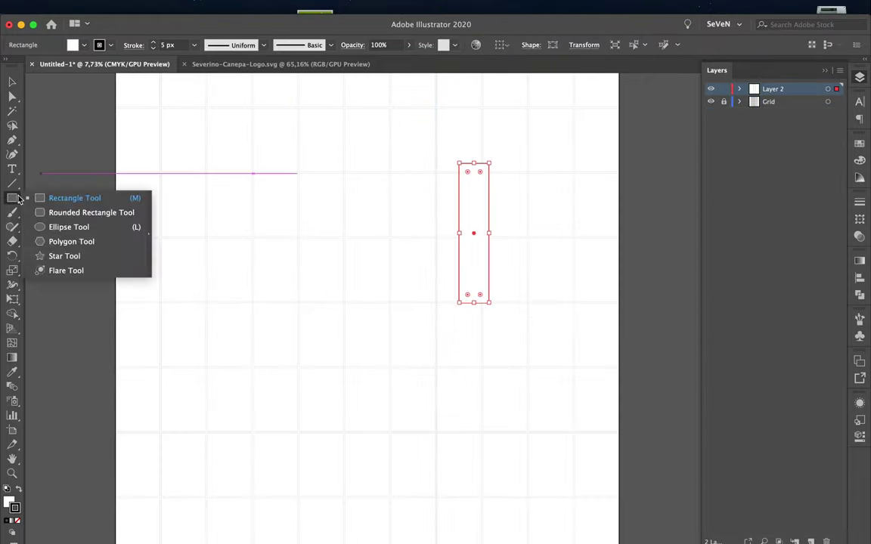
left_click(464, 250, "alt")
left_click(711, 247)
left_click(721, 272)
left_click(786, 302)
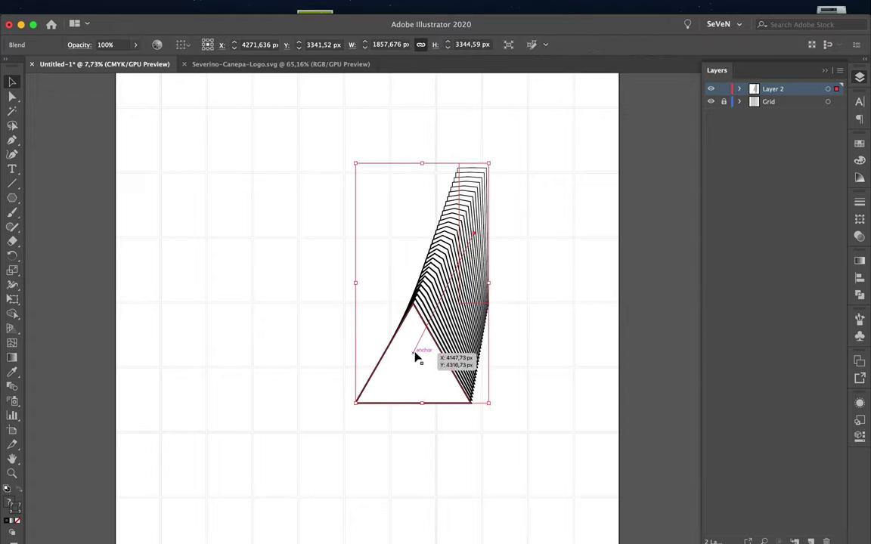
Bend the blend's spine into an upward curve and draw a circle near the page bottom
key("a")
left_click_drag(416, 357, 381, 276)
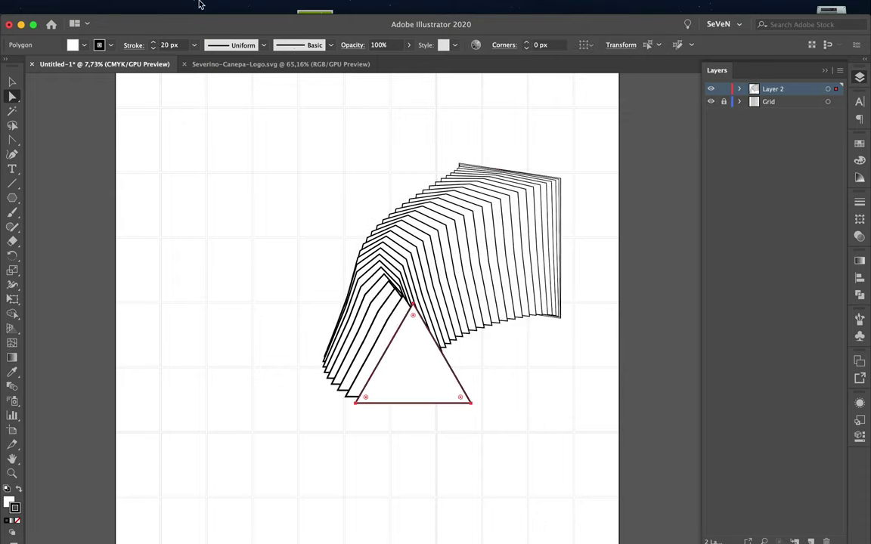
key("ctrl+minus")
left_click_drag(408, 477, 429, 505)
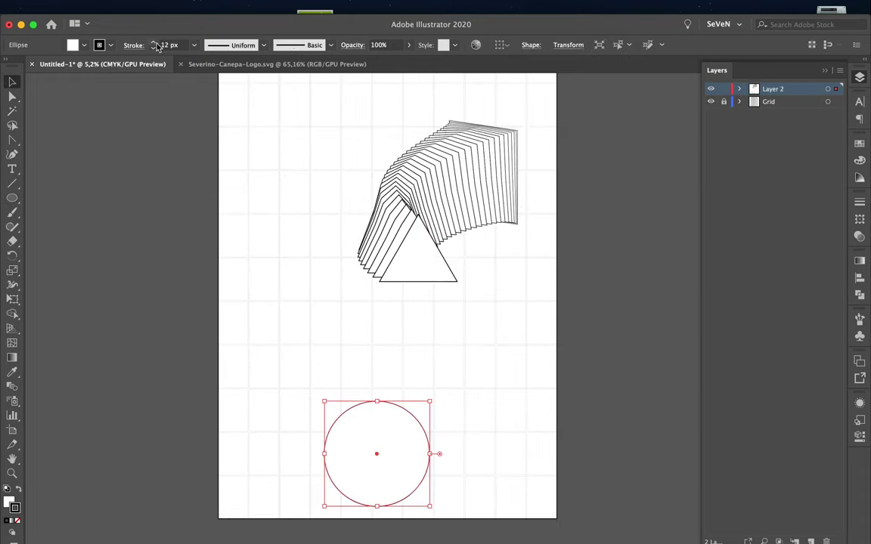
Blend the triangle into the new circle, enlarge the bottom ellipse, and curve the spine
key("ctrl+a")
key("ctrl+alt+b")
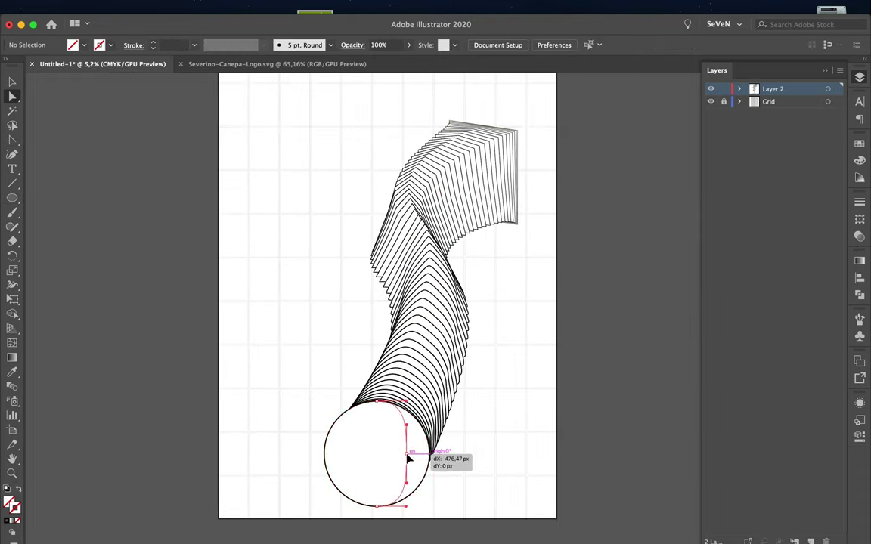
double_click(355, 460)
left_click_drag(353, 460, 372, 476)
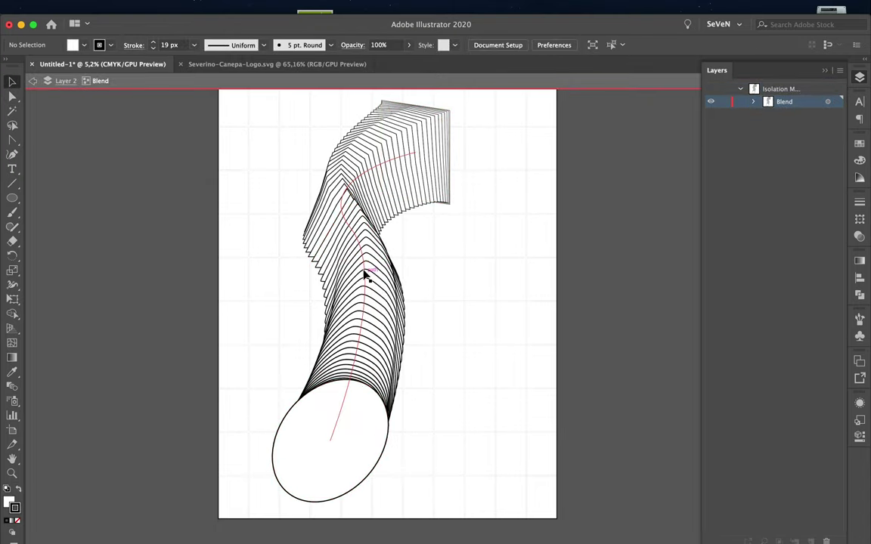
key("a")
left_click_drag(455, 346, 456, 349)
Rotate the bottom ellipse and move the blend's ends together into a compact coil
key("v")
left_click(471, 340)
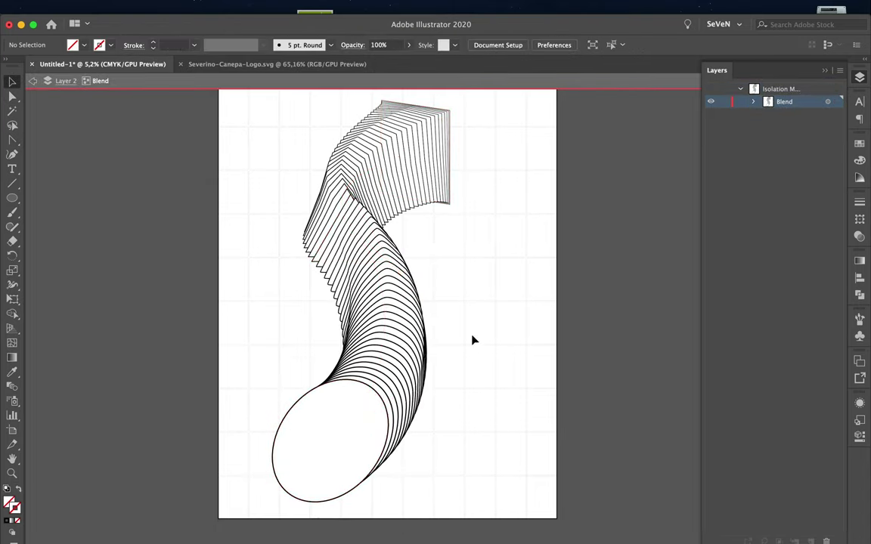
left_click(382, 508)
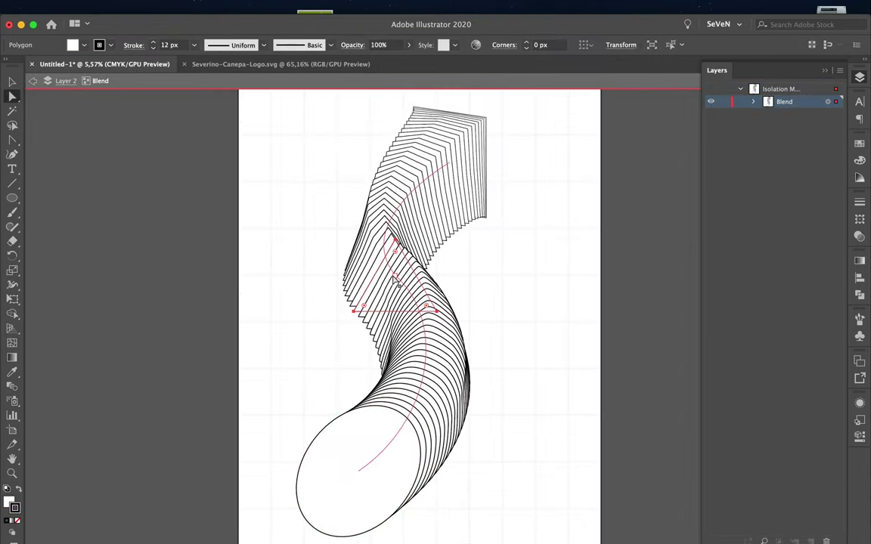
left_click(515, 305)
key("ctrl+minus")
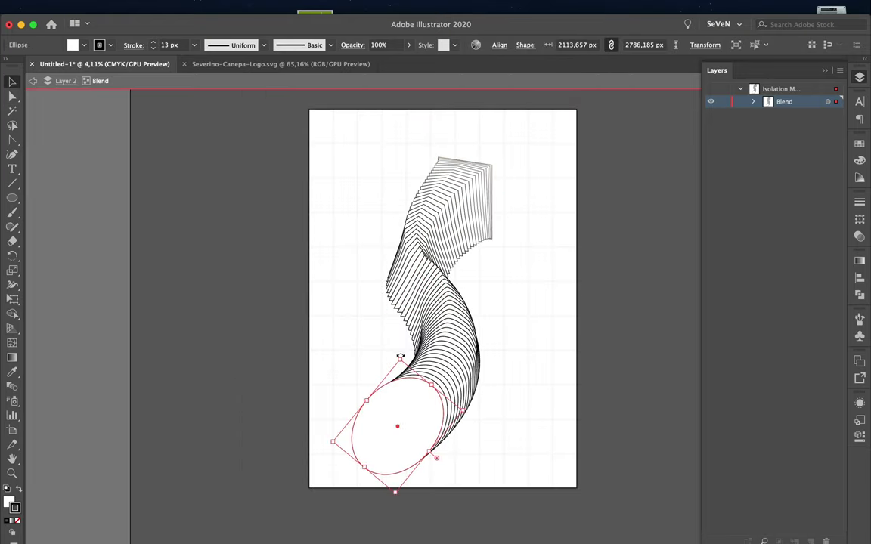
left_click_drag(401, 356, 341, 433)
left_click(445, 299)
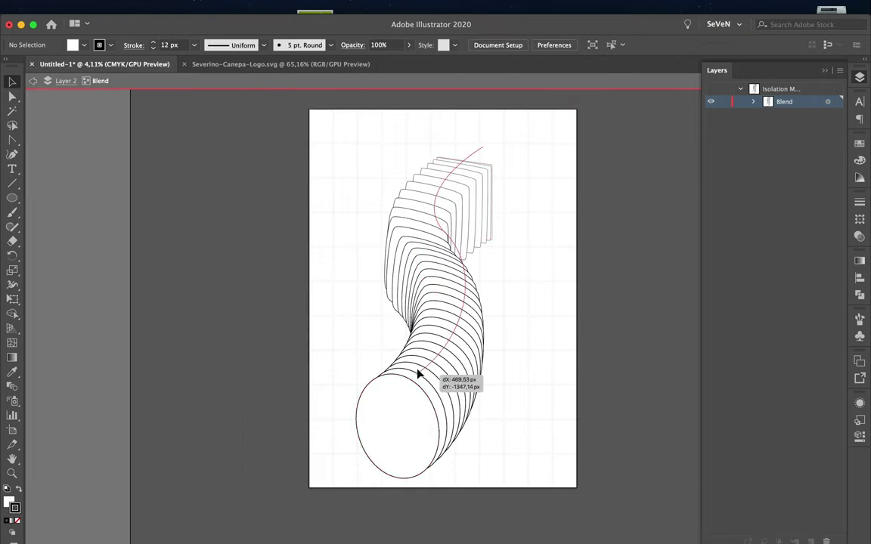
left_click_drag(418, 374, 446, 317)
left_click_drag(480, 180, 459, 219)
Set the blend to 40 steps and begin a small ellipse near the page bottom
double_click(12, 430)
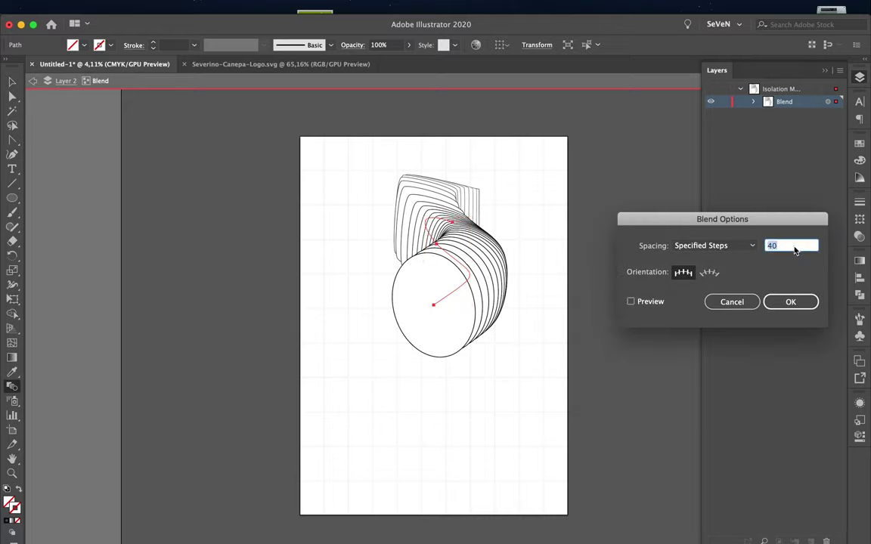
left_click(627, 301)
key("Return")
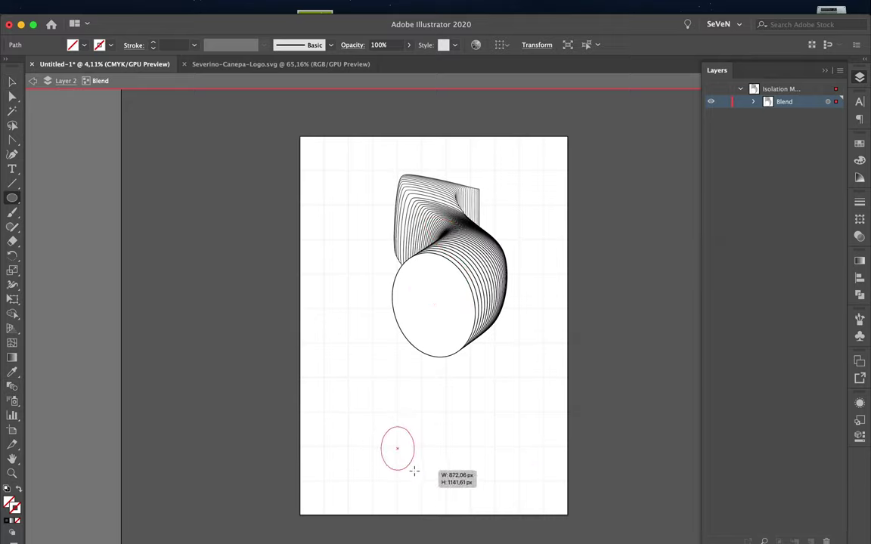
left_click_drag(414, 472, 414, 472)
key("a")
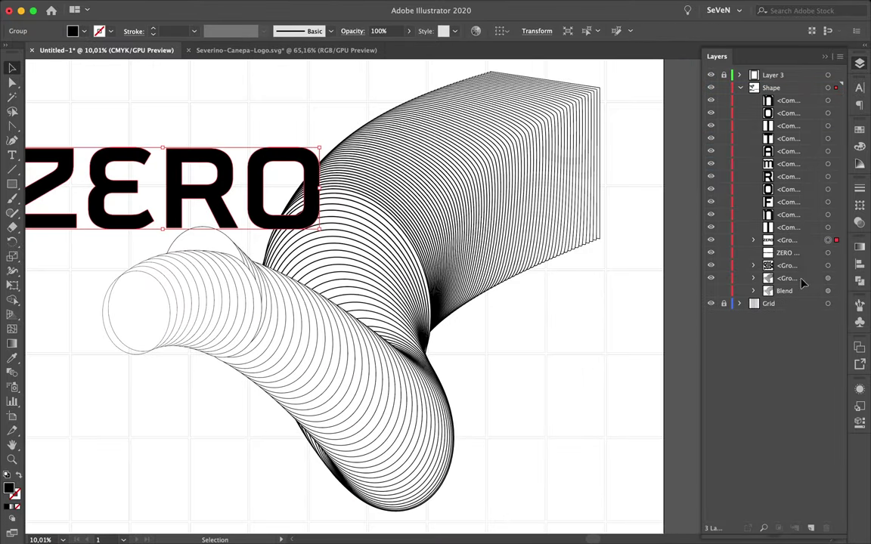
Select the entire outlined ZERO lettering in the Layers panel
left_click(788, 240)
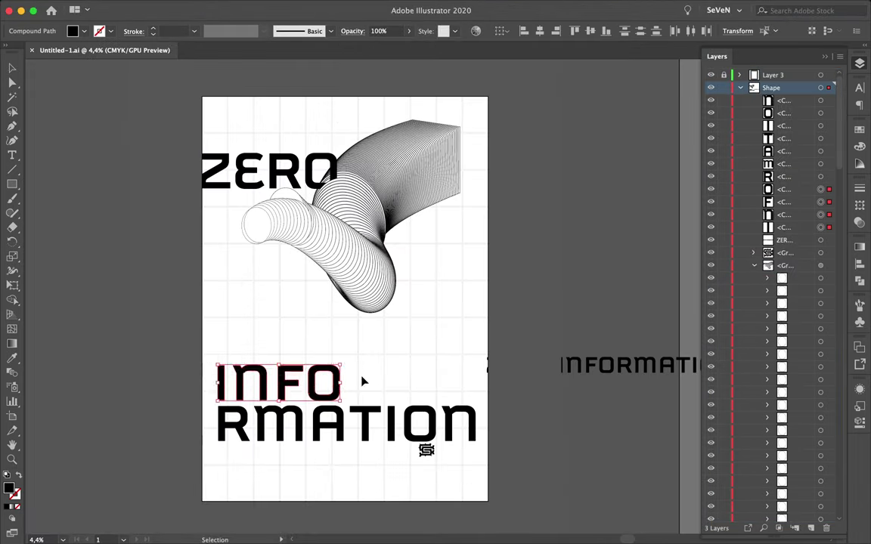
Stand INFO and RMATION upright side by side at the top right
left_click_drag(285, 343, 320, 251)
left_click_drag(385, 326, 442, 226)
left_click_drag(326, 304, 420, 304)
scroll(423, 317, "up", 8)
scroll(129, 377, "down", 3)
left_click(223, 309)
scroll(796, 303, "down", 5)
Select individual letters inside the INFO and RMATION groups
left_click(805, 288)
double_click(310, 266)
left_click(306, 261)
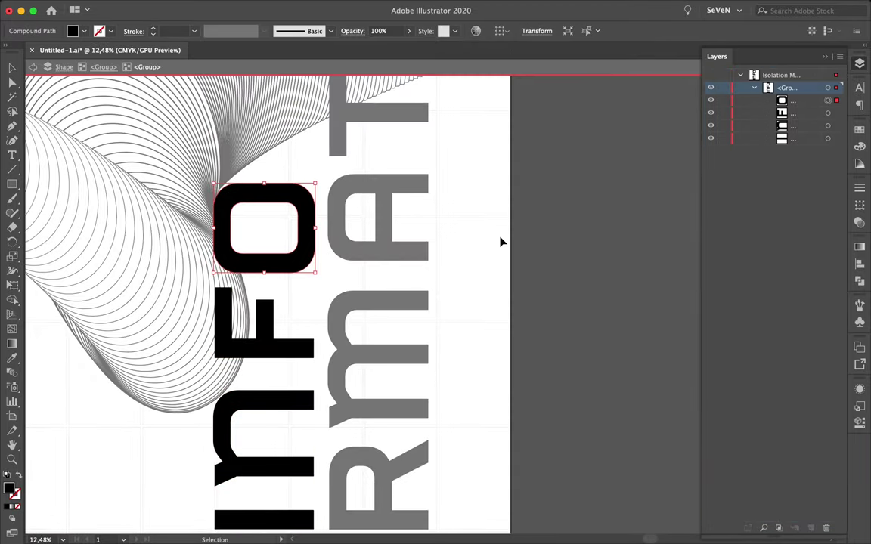
key("Escape")
scroll(383, 188, "down", 5)
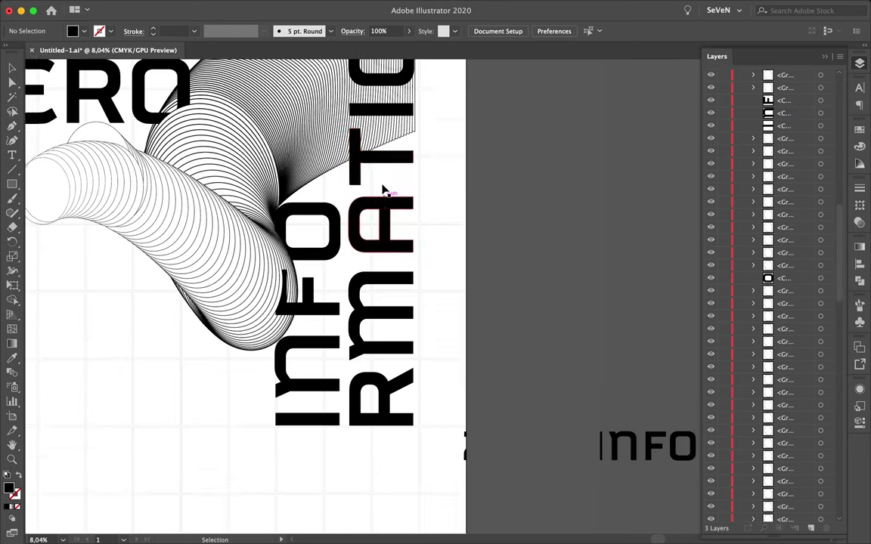
scroll(392, 224, "up", 3)
left_click(392, 224)
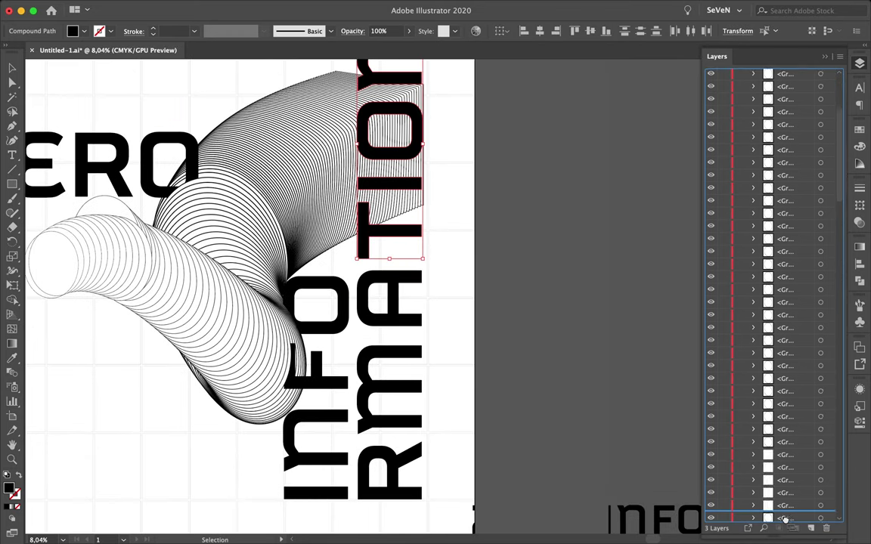
Drag the selected letter paths below the line blend in the Layers panel
scroll(786, 341, "down", 5)
scroll(785, 342, "down", 5)
scroll(786, 341, "up", 7)
scroll(790, 302, "down", 2)
scroll(792, 236, "down", 2)
left_click_drag(792, 236, 782, 471)
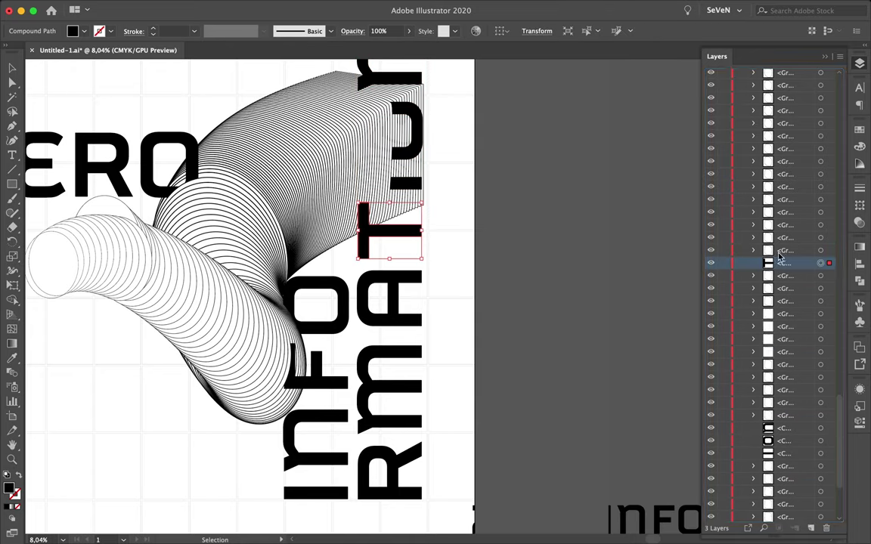
left_click(664, 239)
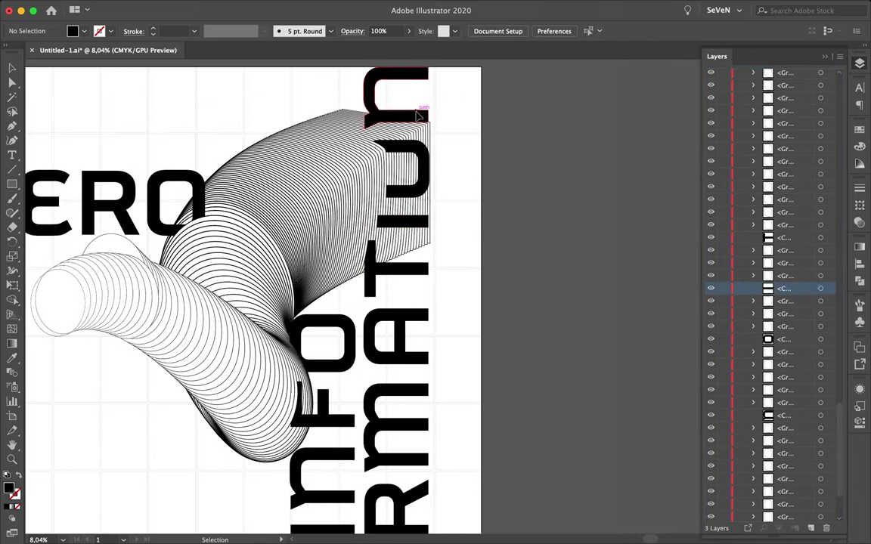
scroll(254, 385, "down", 2)
scroll(254, 385, "up", 2)
scroll(340, 423, "down", 5)
scroll(392, 454, "left", 3)
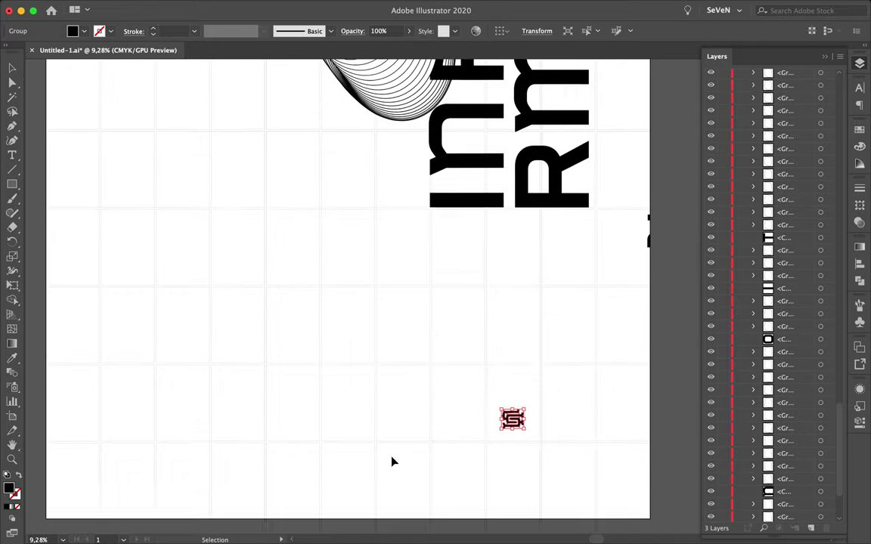
Type APRIL below the large 13 and scale it down to sit under it
key("t")
type("13")
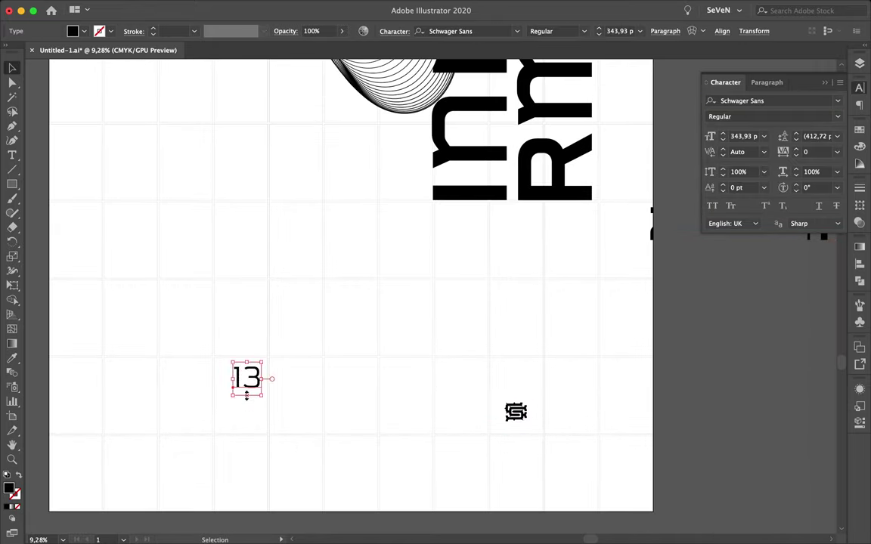
key("t")
left_click(220, 480)
type("A")
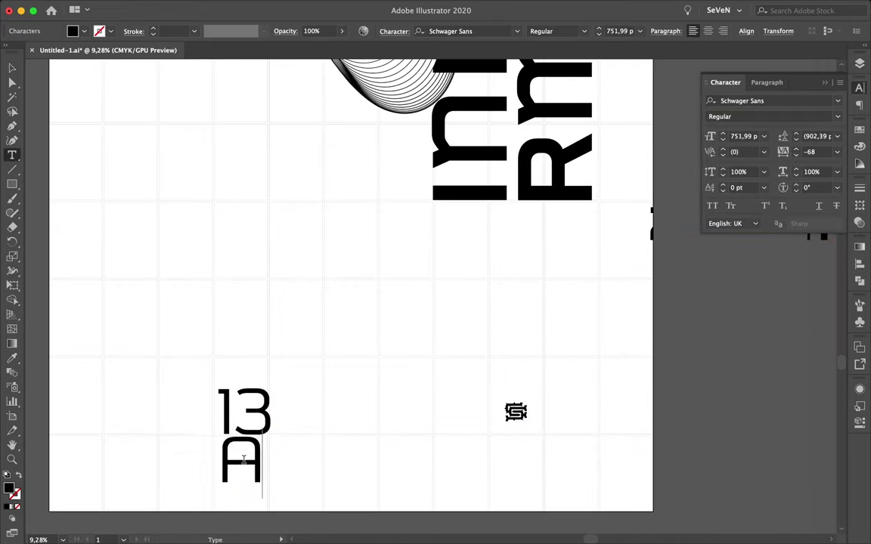
type("PRIL")
key("Escape")
left_click_drag(396, 478, 297, 454)
Set the footer's #469 to the Black font weight
left_click(255, 412)
scroll(262, 442, "up", 4)
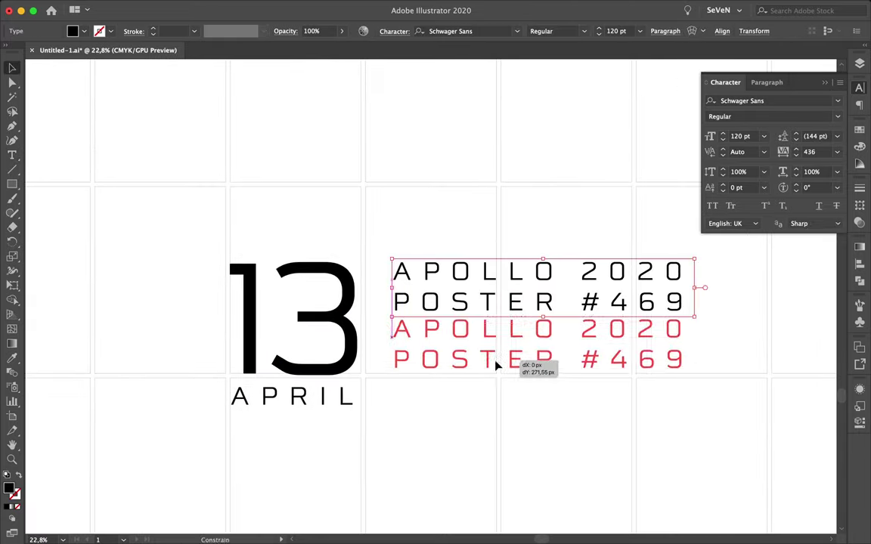
left_click(754, 264)
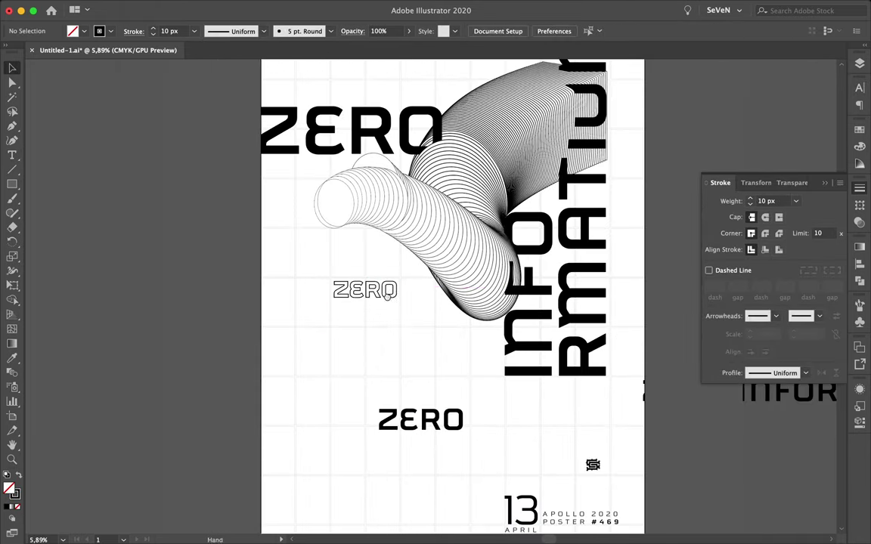
Drag the outlined ZERO group up to the top of the poster
left_click_drag(386, 295, 427, 118)
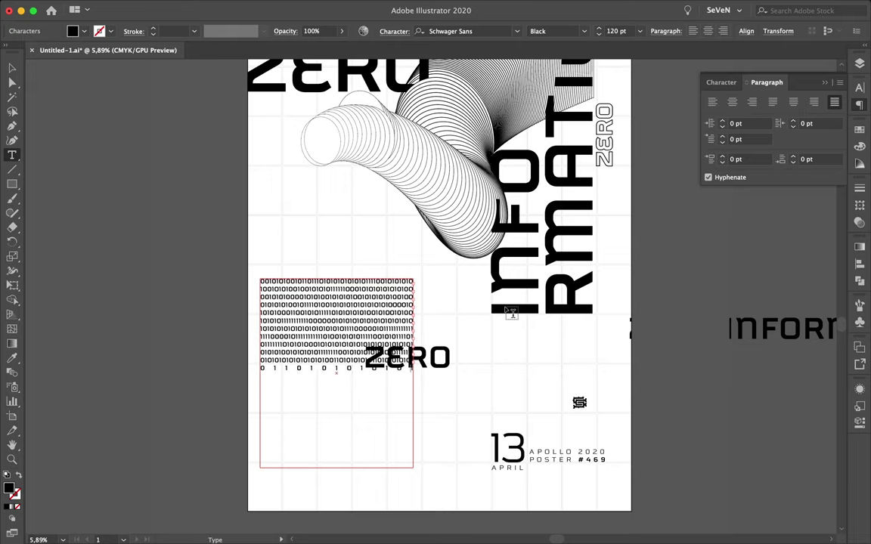
Rework the binary-digit text box contents and size, undoing and redoing attempts
key("ctrl+a")
key("BackSpace")
key("t")
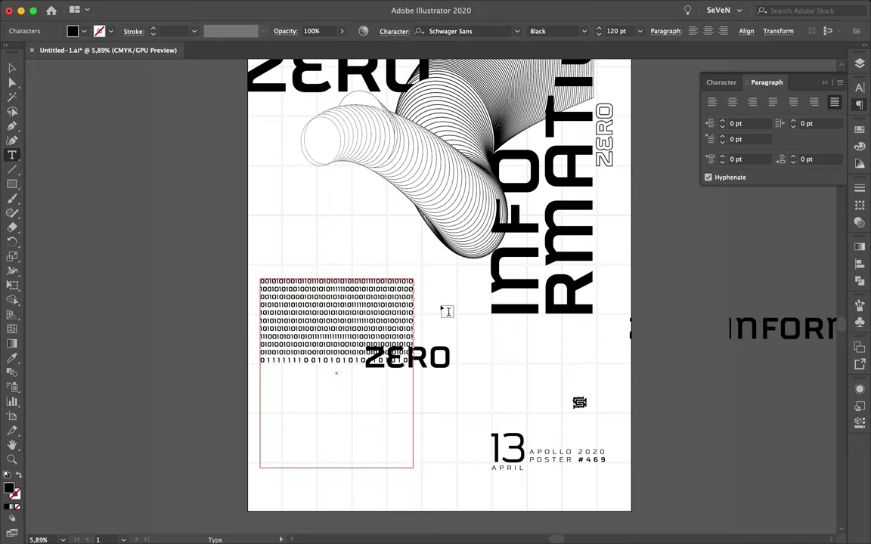
key("ctrl+z")
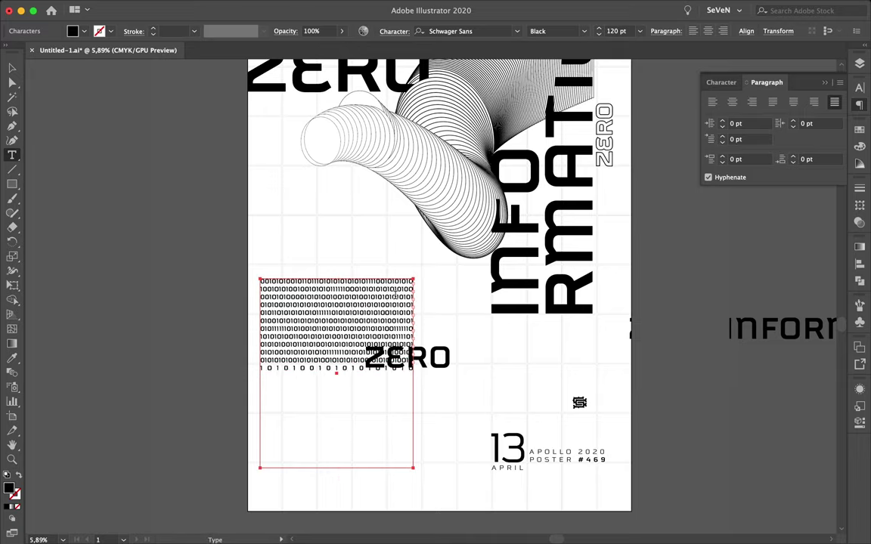
key("ctrl+z")
key("ctrl+z")
key("ctrl+z")
key("ctrl+z")
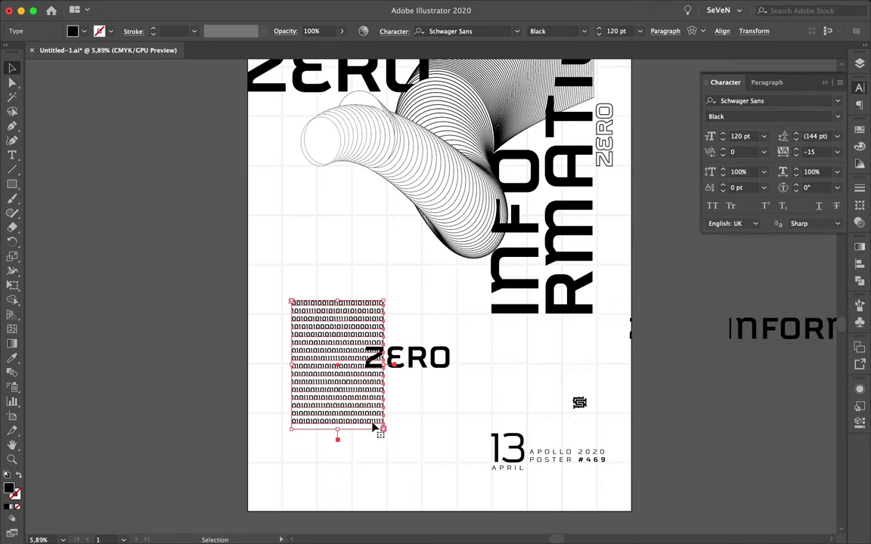
left_click_drag(383, 364, 475, 374)
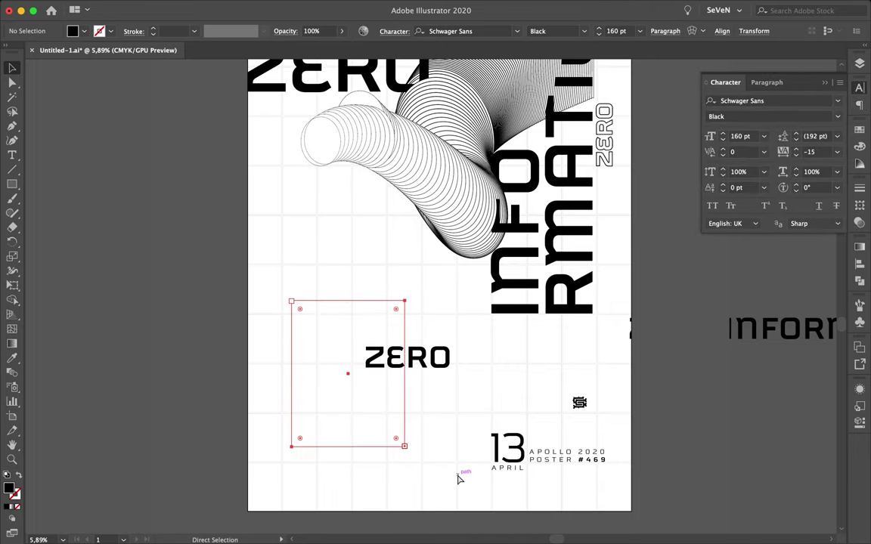
key("ctrl+shift+z")
key("ctrl+shift+z")
key("ctrl+shift+z")
key("ctrl+shift+z")
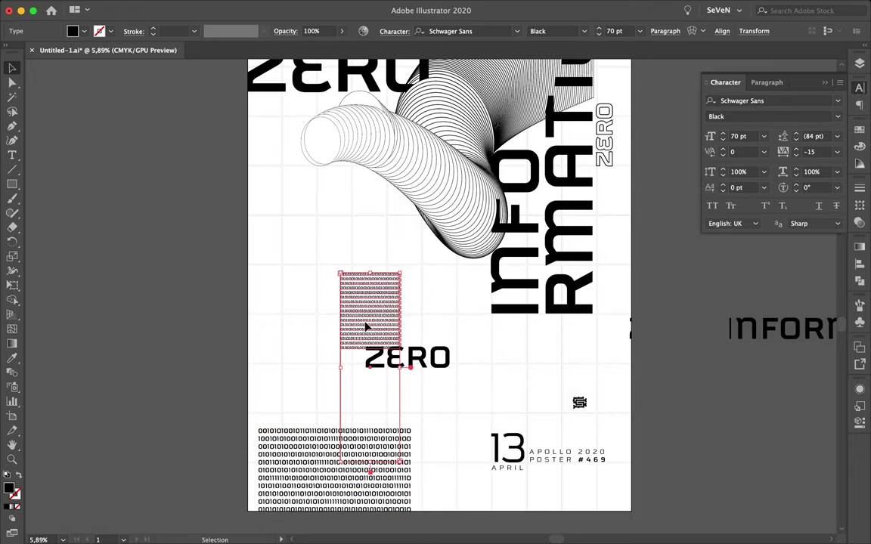
key("ctrl+z")
Show the Layers panel and move the binary block down to the lower left
scroll(385, 189, "up", 5)
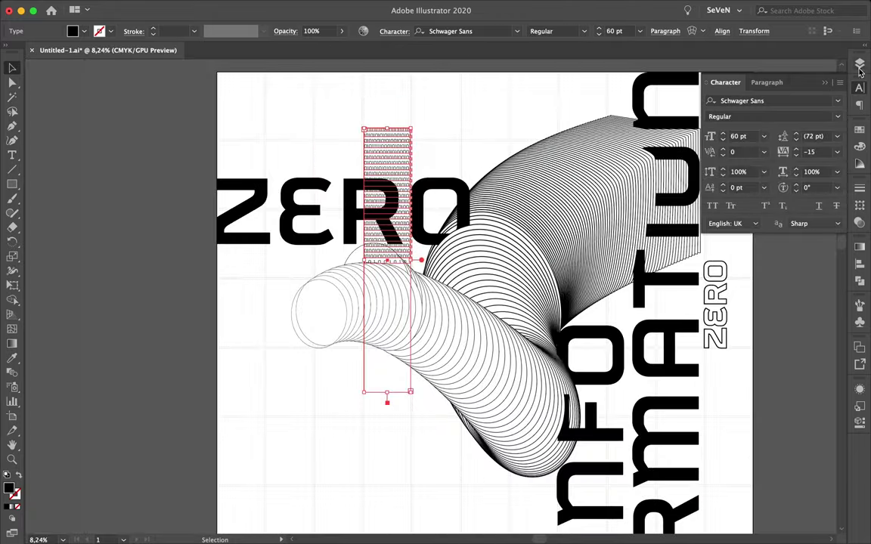
left_click(859, 64)
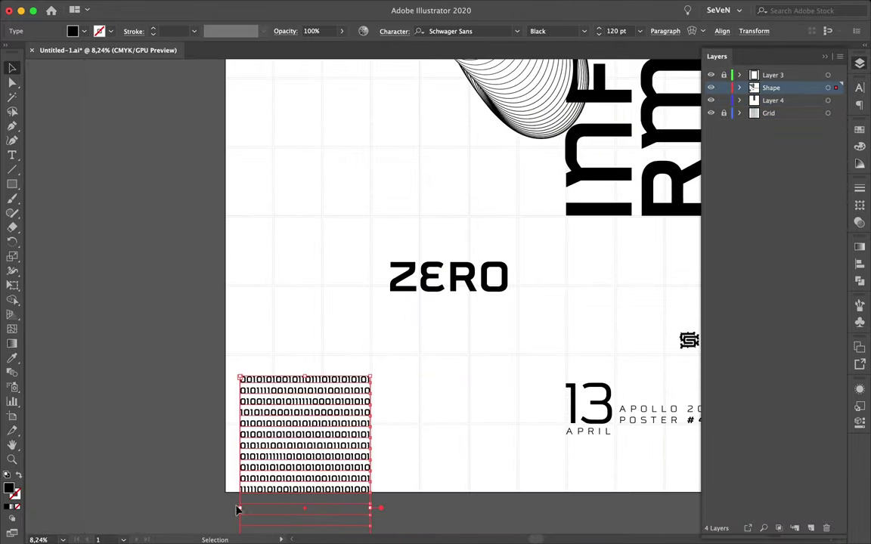
left_click_drag(237, 511, 396, 472)
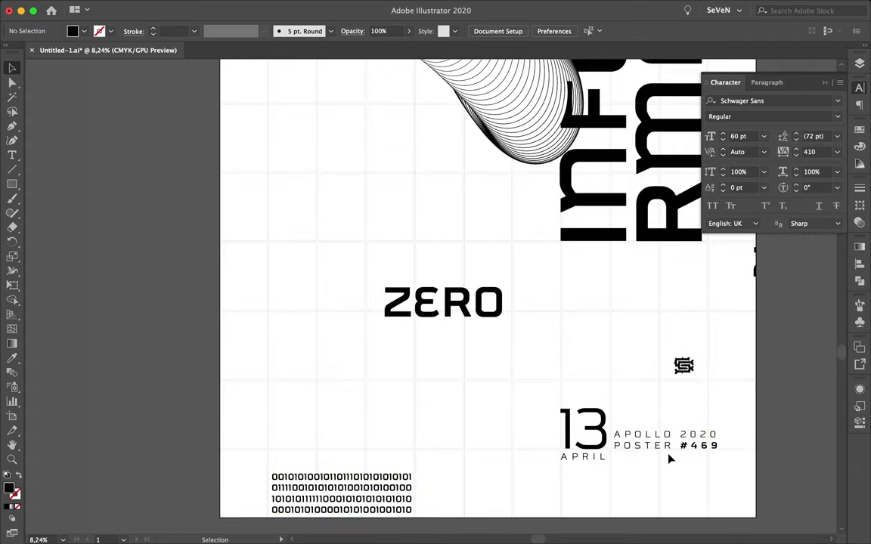
Move the footer group up in the blue banner and place the logo at its left end
left_click(636, 280)
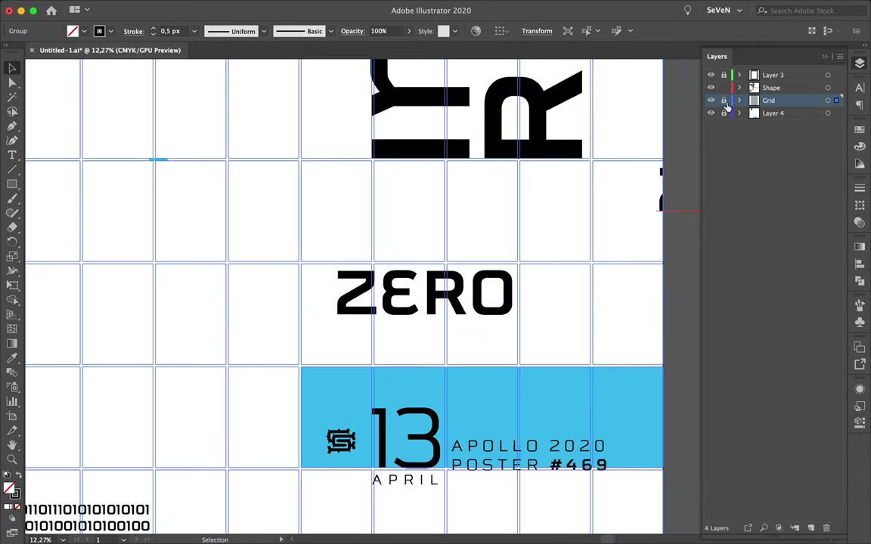
scroll(614, 315, "down", 3)
left_click(614, 314)
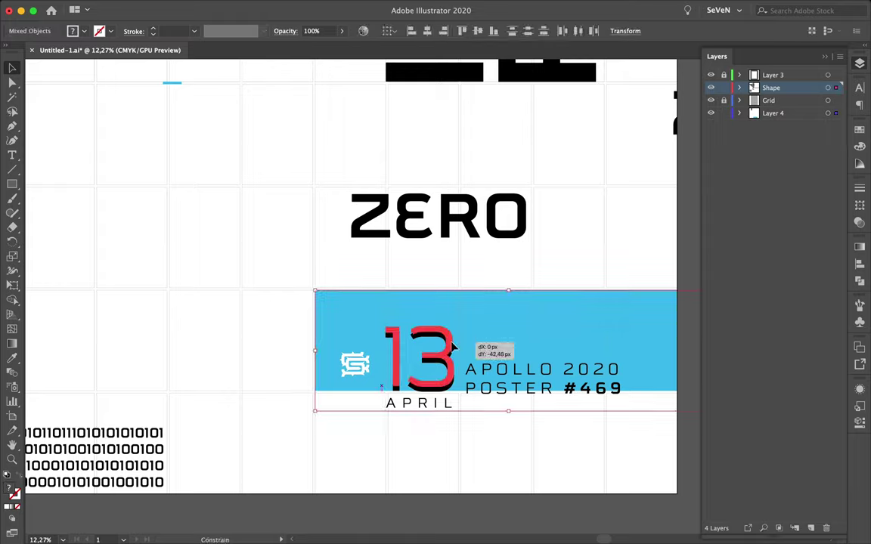
left_click_drag(452, 349, 453, 327)
left_click_drag(367, 366, 367, 344)
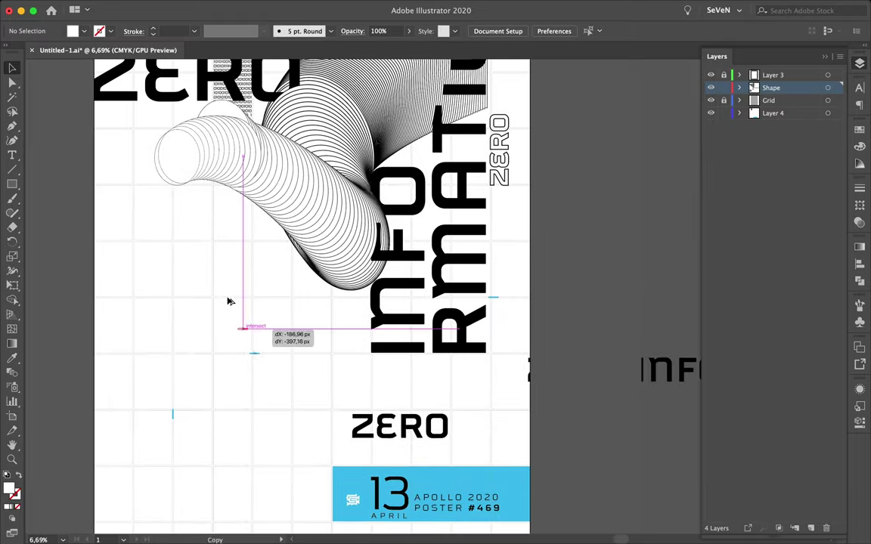
left_click_drag(359, 363, 151, 236)
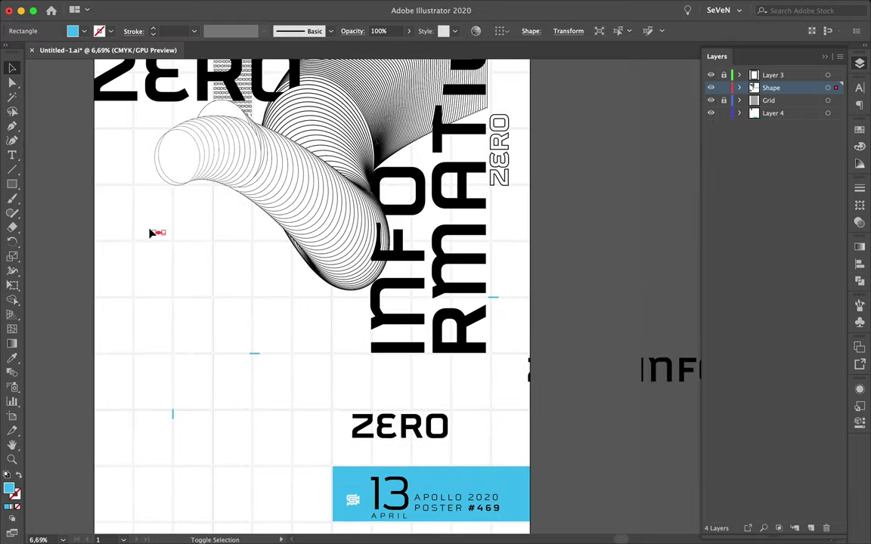
Scroll around the poster and expand the basic shape tool options
scroll(151, 235, "up", 5)
scroll(184, 249, "up", 2)
scroll(85, 258, "down", 7)
scroll(153, 293, "up", 1)
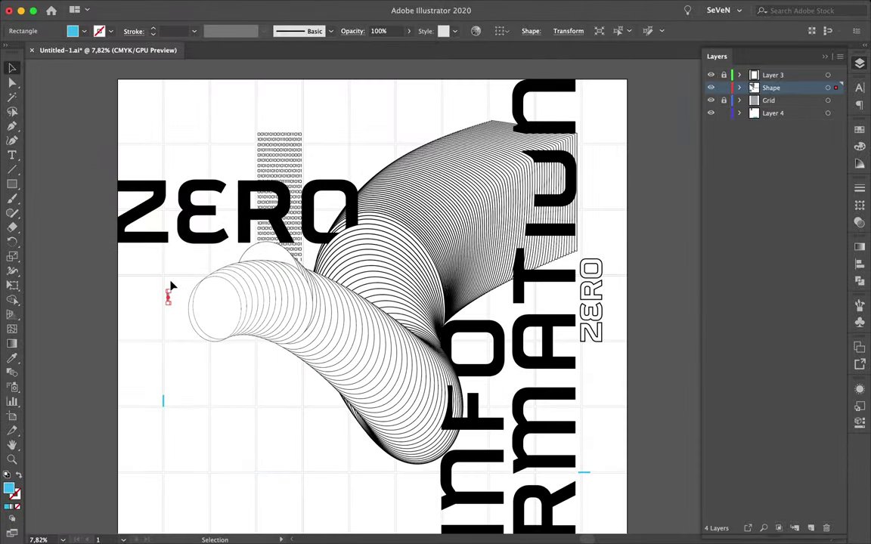
scroll(172, 281, "up", 2)
scroll(510, 171, "up", 3)
scroll(509, 170, "down", 6)
left_click(12, 183)
Draw a circle, send it to the back, and move it behind the INFORMATION lettering
left_click(69, 213)
left_click_drag(218, 247, 383, 411)
key("v")
mouse_move(353, 335)
left_mouse_down()
mouse_move(482, 302)
mouse_move(381, 334)
left_mouse_up()
right_click(381, 334)
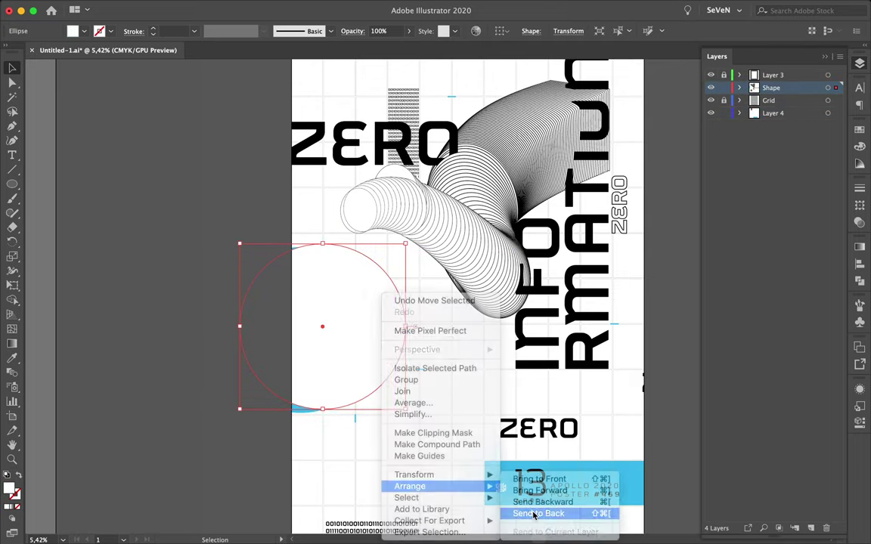
left_click(534, 513)
left_click_drag(277, 358, 436, 415)
left_click_drag(502, 392, 493, 314)
Resize the vertical ZERO group and give it a white fill
scroll(574, 151, "up", 5)
left_click_drag(526, 97, 525, 145)
left_click(860, 90)
double_click(9, 488)
key("Return")
left_click(557, 320)
Draw a small rectangle over the upper poster and make the Grid layer active
scroll(557, 320, "down", 5)
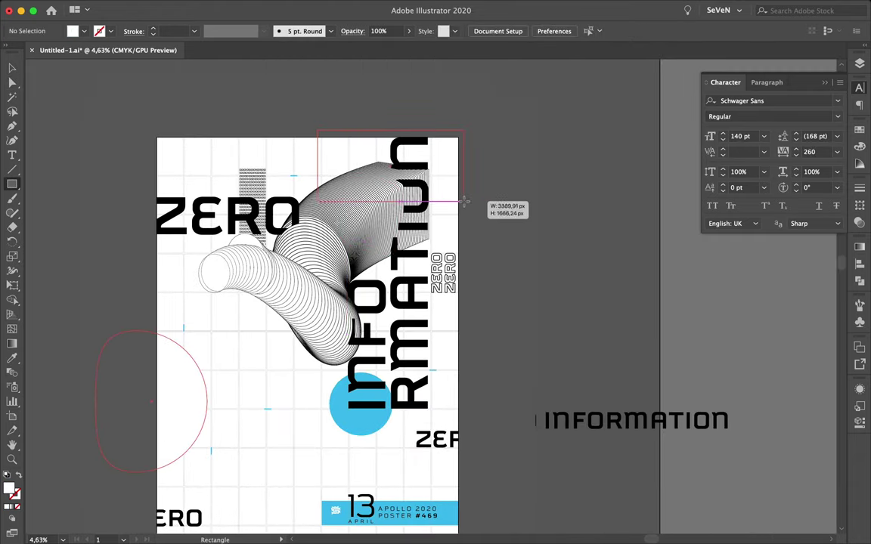
left_click_drag(442, 206, 469, 234)
key("v")
left_click(859, 63)
left_click(726, 102)
scroll(371, 195, "up", 1)
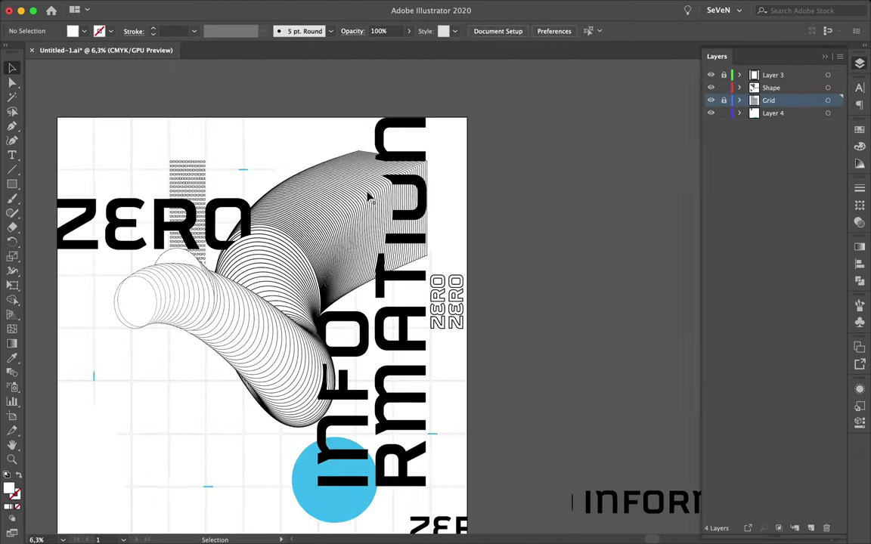
scroll(317, 184, "up", 1)
scroll(318, 184, "up", 2)
scroll(573, 241, "up", 2)
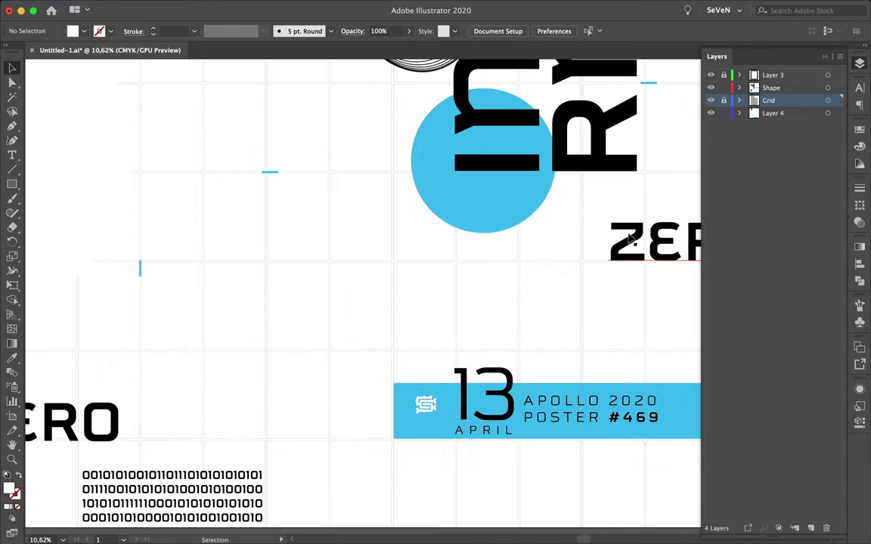
Paste a copy of the ZERO word and draw a rectangle behind it
key("ctrl+v")
scroll(284, 317, "up", 2)
key("m")
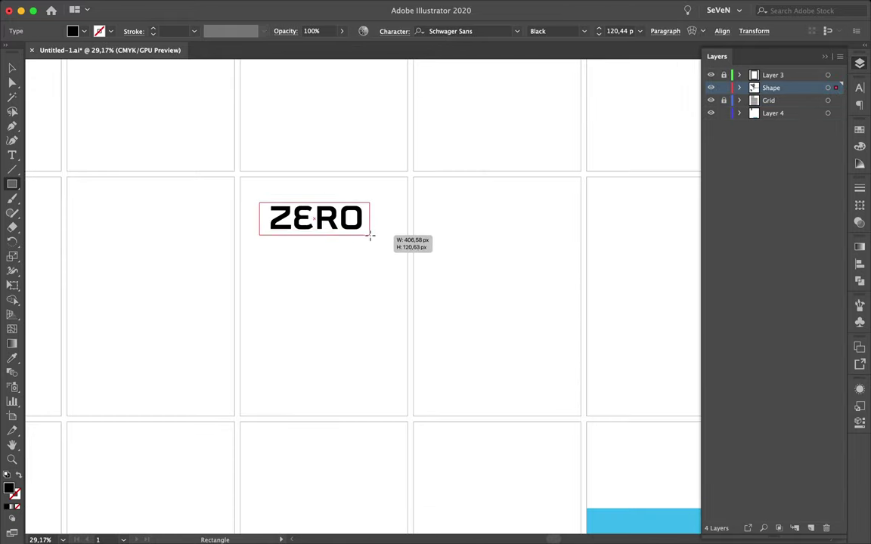
left_click_drag(370, 235, 369, 235)
key("v")
key("ctrl+shift+bracketleft")
Expand the ZERO text into shapes
left_click(318, 218)
left_click(128, 8)
left_click(151, 219)
left_click(449, 350)
Give the rectangle an 11 px black outline and recolour the third label
left_click(859, 188)
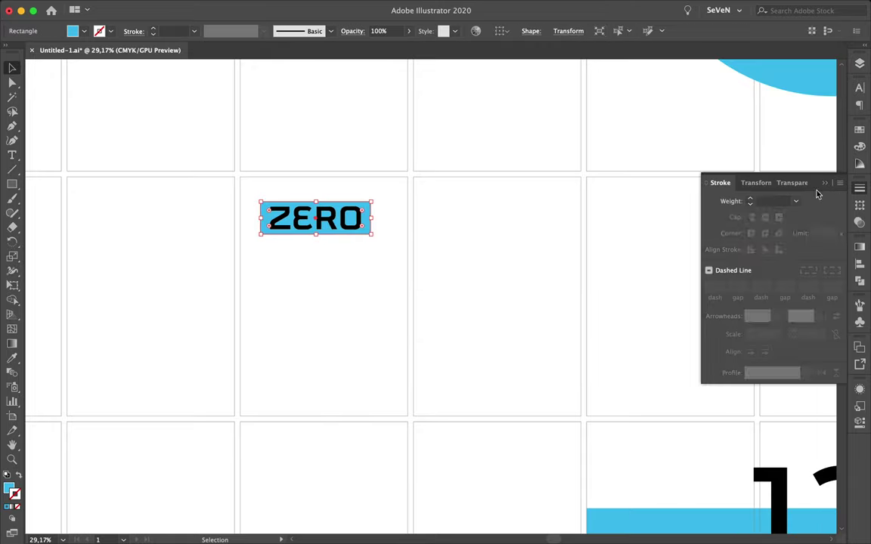
left_click(751, 201)
left_click(751, 198)
left_click(750, 198)
left_click(750, 198)
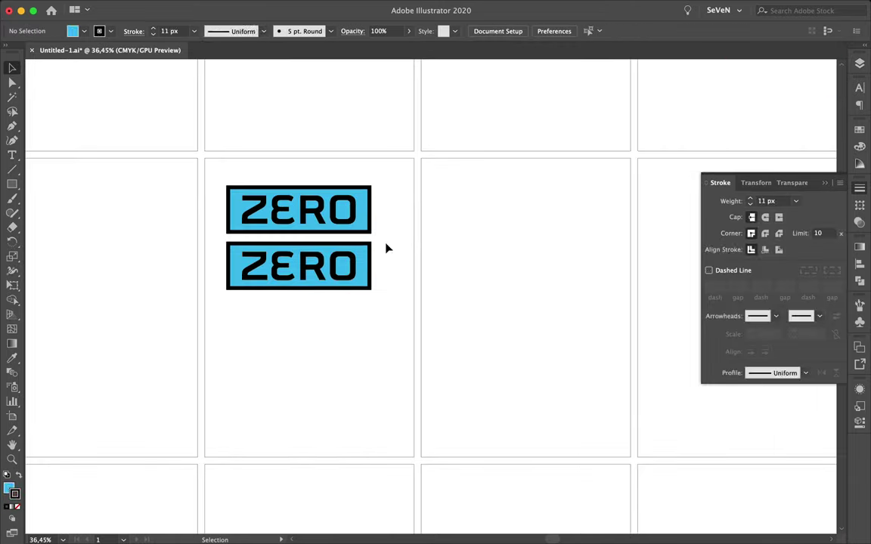
double_click(13, 492)
key("Return")
Copy a label below and give it a white background with cyan ZERO and outline
mouse_move(290, 340)
left_mouse_down()
mouse_move(310, 405)
mouse_move(310, 462)
left_mouse_up()
left_click(719, 162)
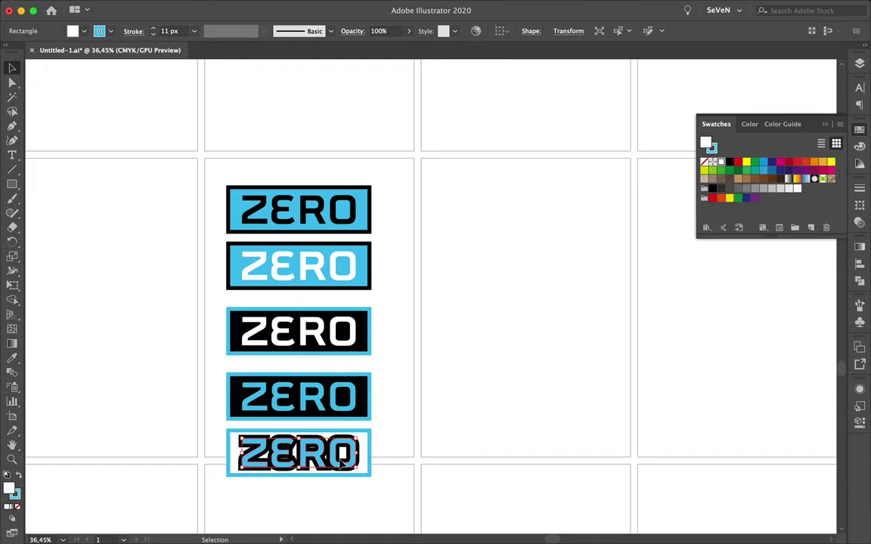
left_click(749, 124)
left_click(413, 448)
scroll(408, 446, "down", 5)
Move the vertical ZERO label near the blue circle and repeat copies into a row of four
mouse_move(346, 447)
left_mouse_down()
mouse_move(461, 236)
mouse_move(475, 248)
left_mouse_up()
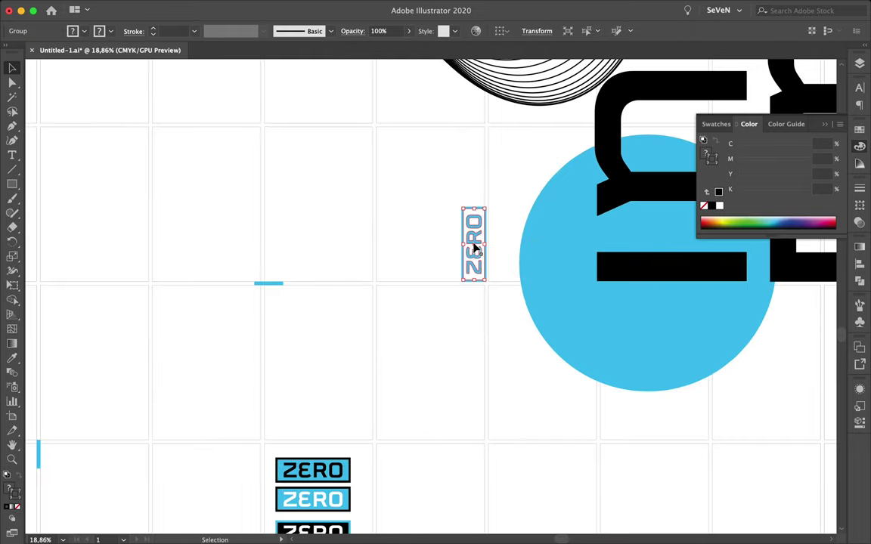
scroll(475, 248, "up", 3)
scroll(507, 295, "up", 2)
left_click_drag(492, 310, 380, 310)
key("super+d")
key("super+d")
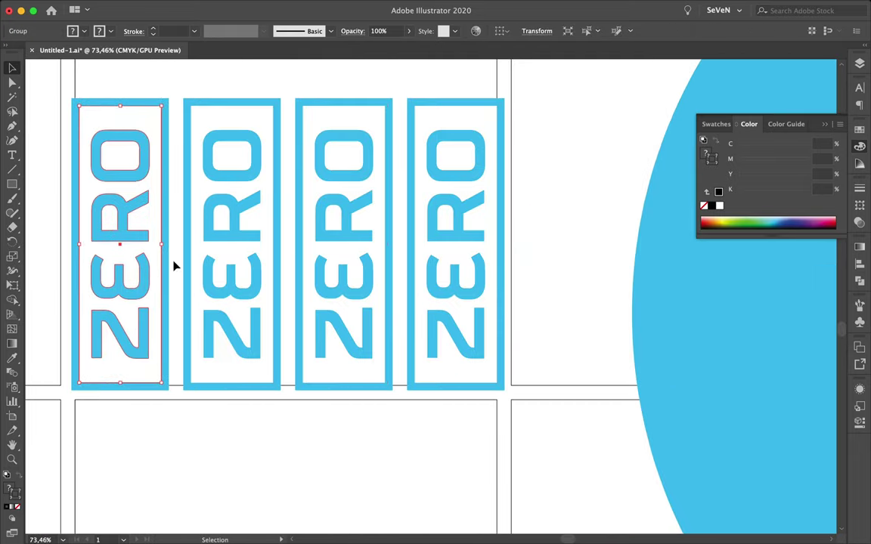
Duplicate the row of four ZERO labels upward to form a second row
left_click_drag(64, 88, 522, 352)
scroll(529, 295, "down", 4)
left_click_drag(495, 234, 495, 113)
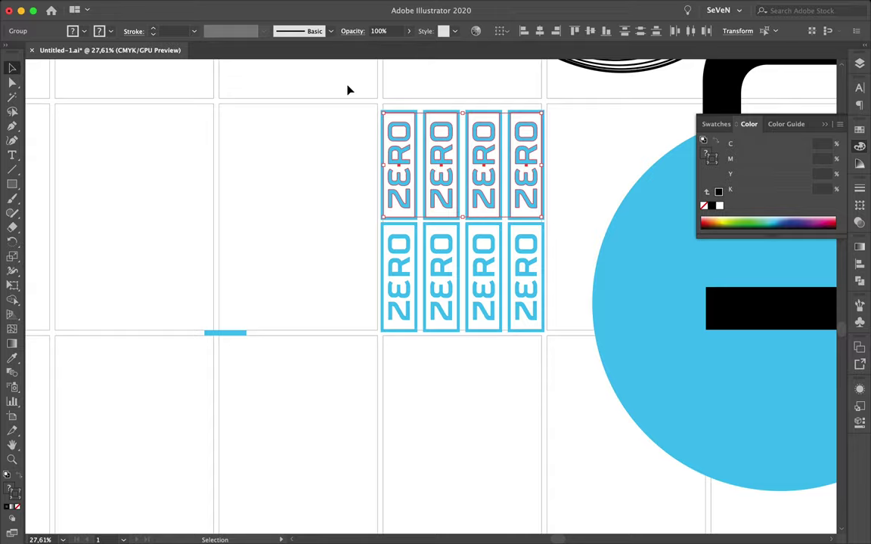
left_click(378, 102)
scroll(511, 175, "down", 3)
scroll(521, 150, "down", 3)
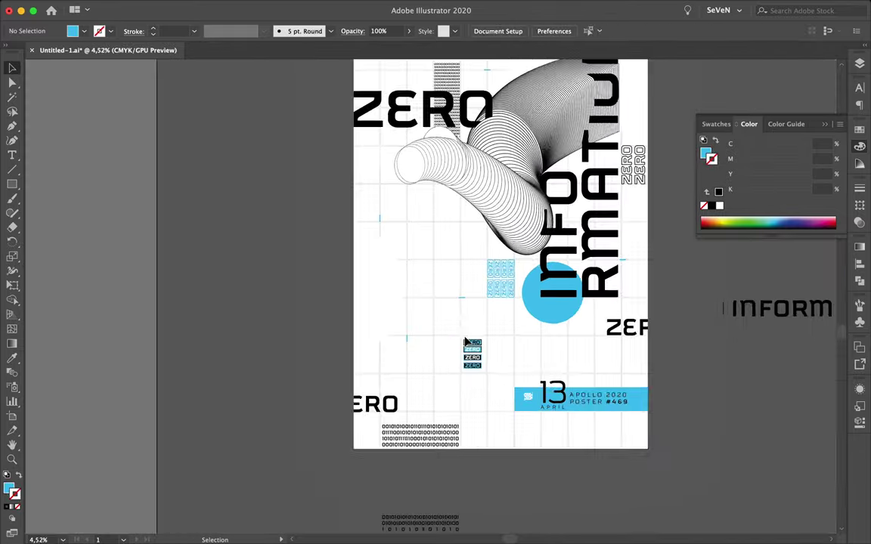
Move the ZERO label stack beside the ZER text
scroll(449, 368, "up", 2)
scroll(491, 355, "down", 3)
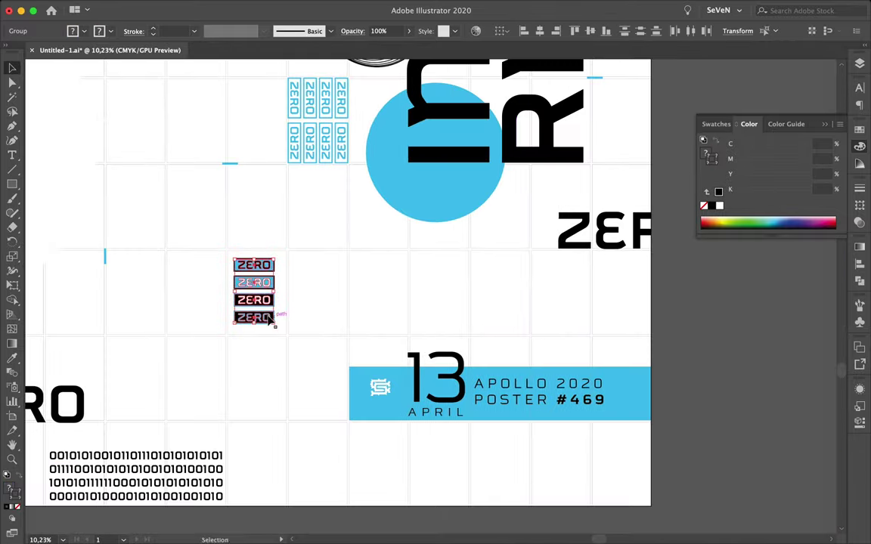
left_click_drag(257, 291, 572, 289)
scroll(605, 326, "down", 2)
scroll(604, 326, "up", 2)
left_click(509, 283)
scroll(509, 284, "down", 2)
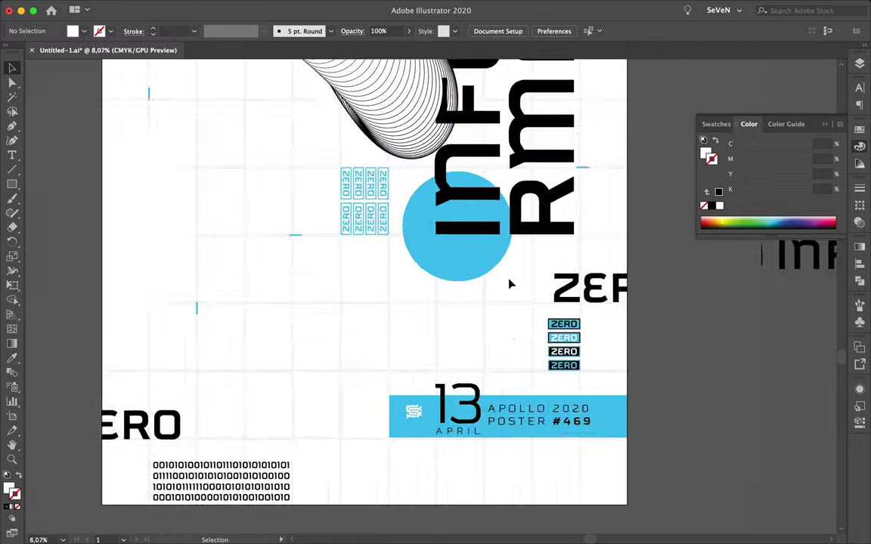
scroll(330, 375, "up", 3)
Reposition the small blue square and bar near the 13 APRIL footer
key("v")
scroll(345, 372, "up", 3)
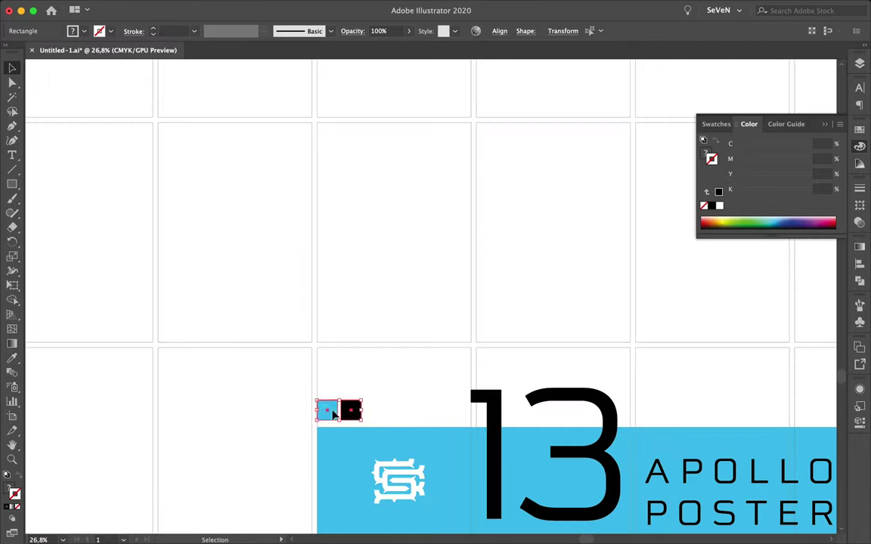
left_click(355, 412)
scroll(379, 418, "down", 5)
scroll(519, 292, "down", 1)
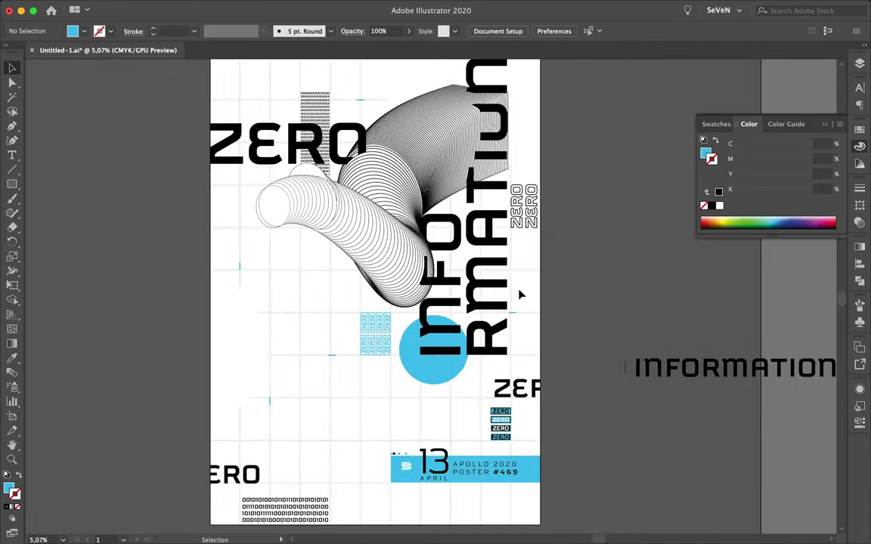
scroll(408, 453, "up", 4)
scroll(418, 430, "up", 1)
scroll(418, 430, "up", 3)
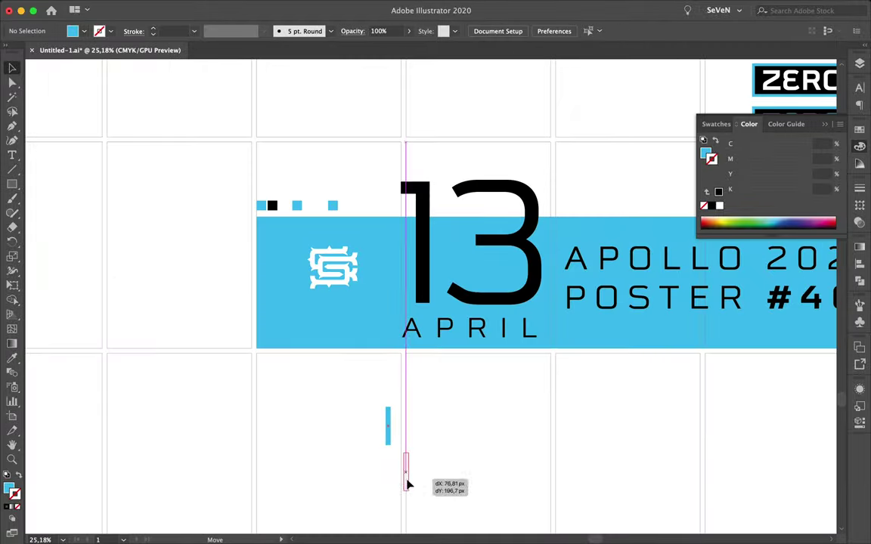
left_click_drag(407, 477, 407, 478)
Review the poster and select the swirl group
scroll(408, 478, "up", 2)
scroll(459, 411, "down", 4)
scroll(474, 292, "up", 1)
scroll(488, 423, "up", 2)
scroll(501, 418, "down", 4)
scroll(499, 303, "down", 1)
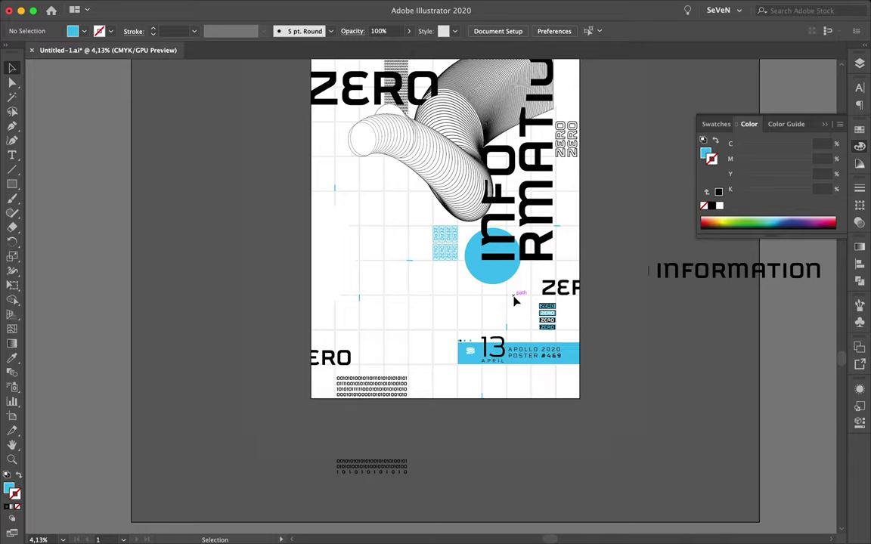
scroll(536, 277, "up", 2)
left_click(529, 151)
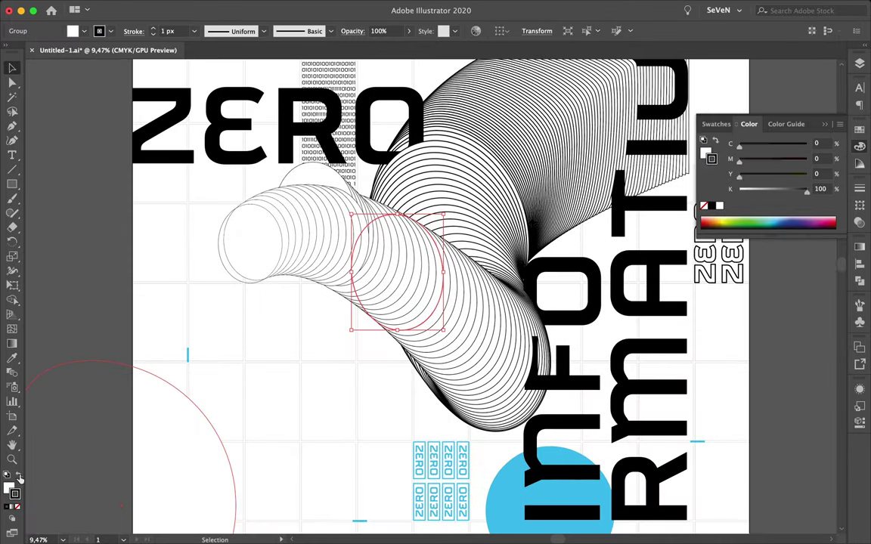
Fill the selected swirl ring with cyan
double_click(707, 154)
key("Return")
scroll(511, 181, "up", 2)
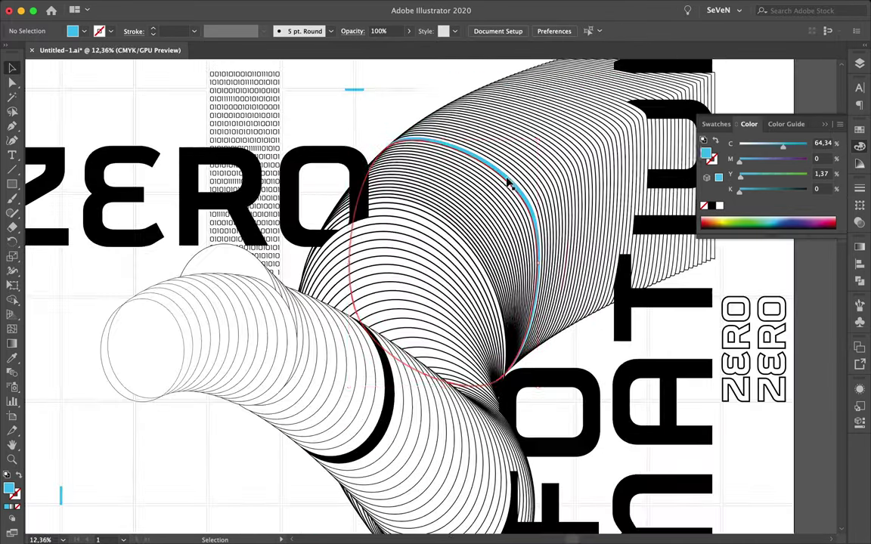
scroll(460, 156, "up", 2)
scroll(246, 165, "down", 5)
scroll(245, 164, "up", 4)
scroll(251, 342, "up", 3)
Make the O of ZERO cyan
left_click(318, 97)
scroll(318, 97, "down", 3)
key("super+shift+a")
scroll(308, 81, "down", 2)
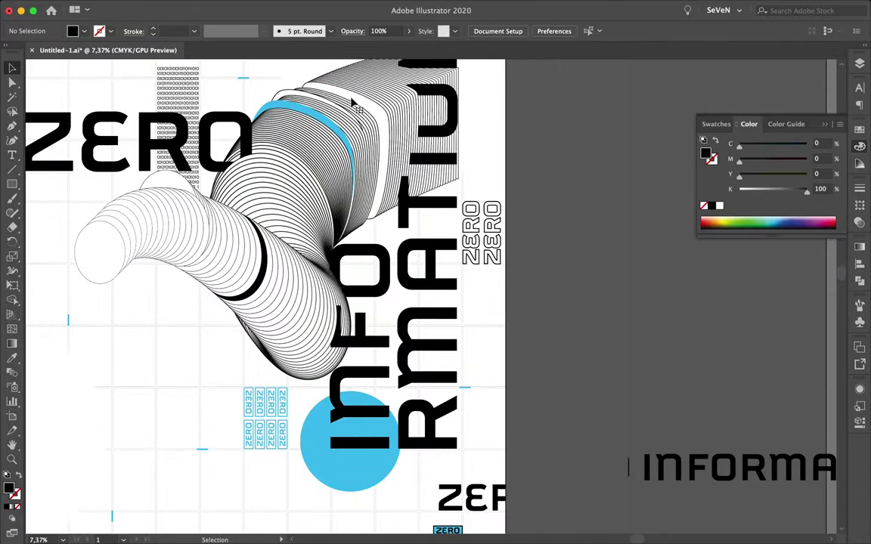
scroll(351, 102, "down", 2)
scroll(351, 227, "up", 1)
left_click(357, 399)
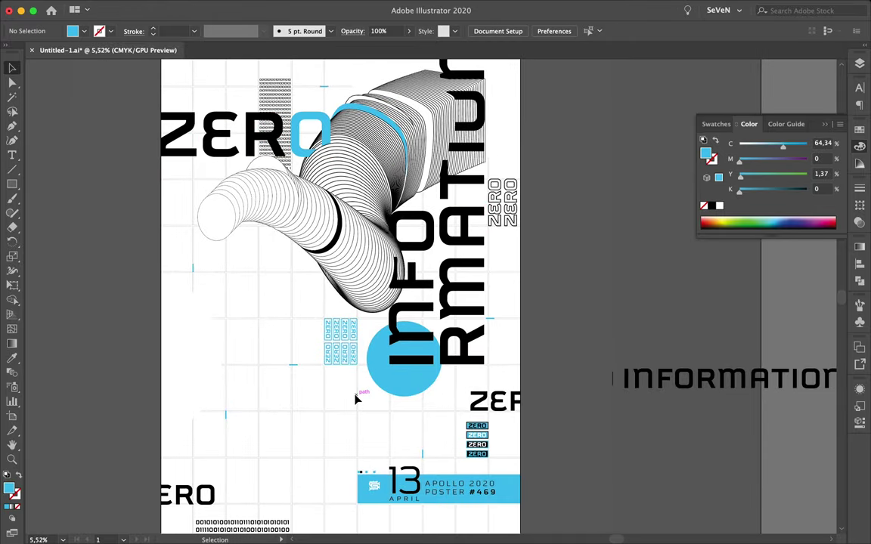
Place small vertical ZERO labels beside RMATION
left_click(344, 302)
scroll(453, 287, "up", 4)
scroll(577, 246, "down", 2)
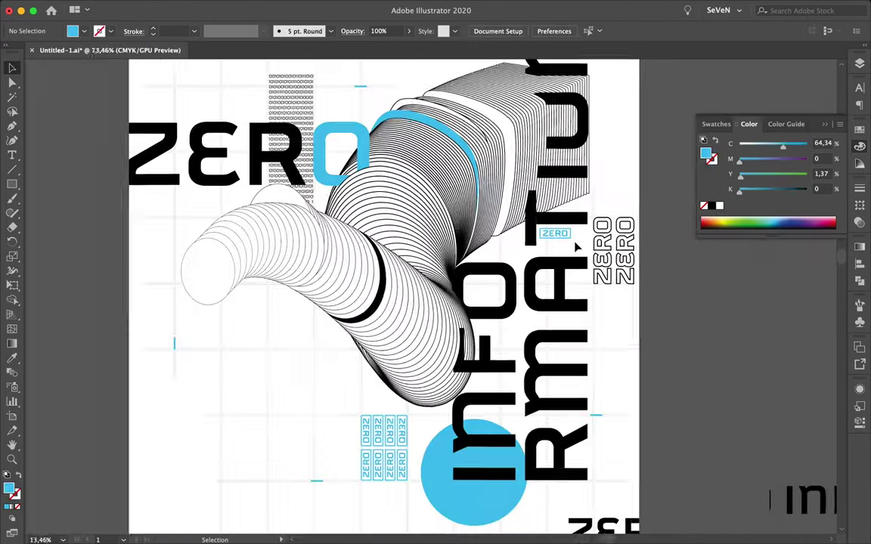
scroll(576, 247, "down", 3)
scroll(311, 163, "up", 5)
scroll(404, 175, "down", 4)
scroll(459, 142, "down", 2)
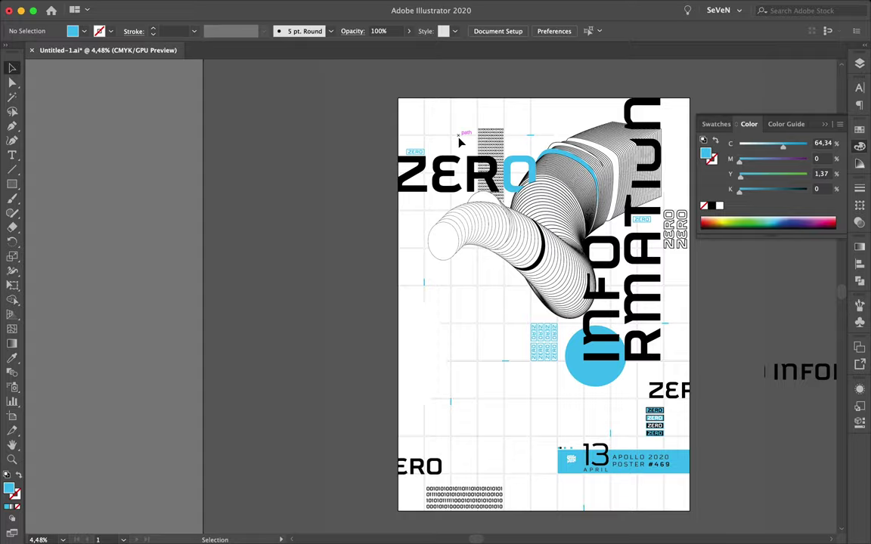
scroll(459, 142, "up", 2)
left_click(555, 412)
scroll(555, 411, "up", 3)
left_click(507, 364)
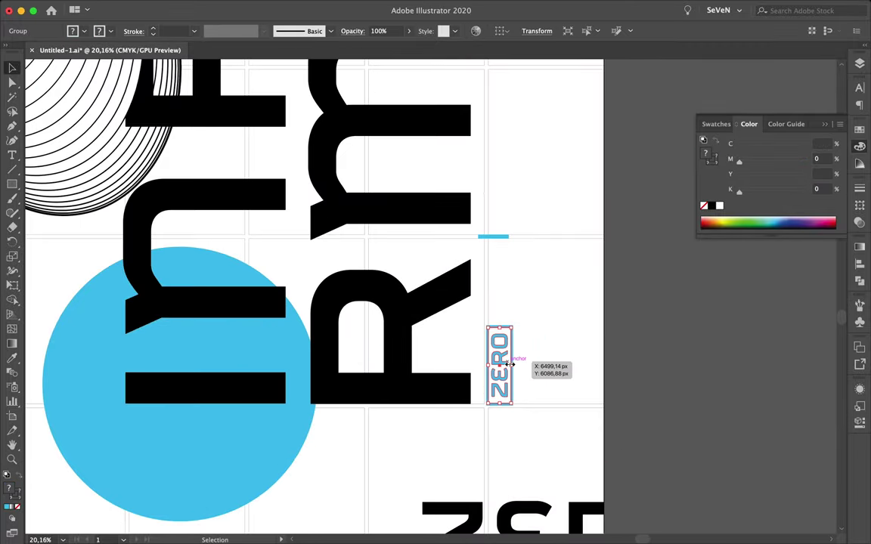
Move the blue square to the artboard's top-left corner
scroll(509, 364, "down", 2)
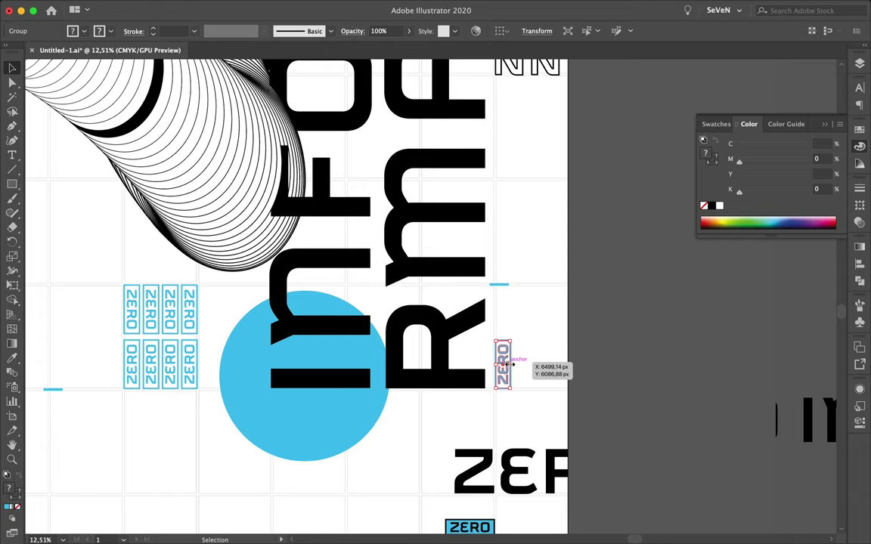
scroll(508, 364, "down", 2)
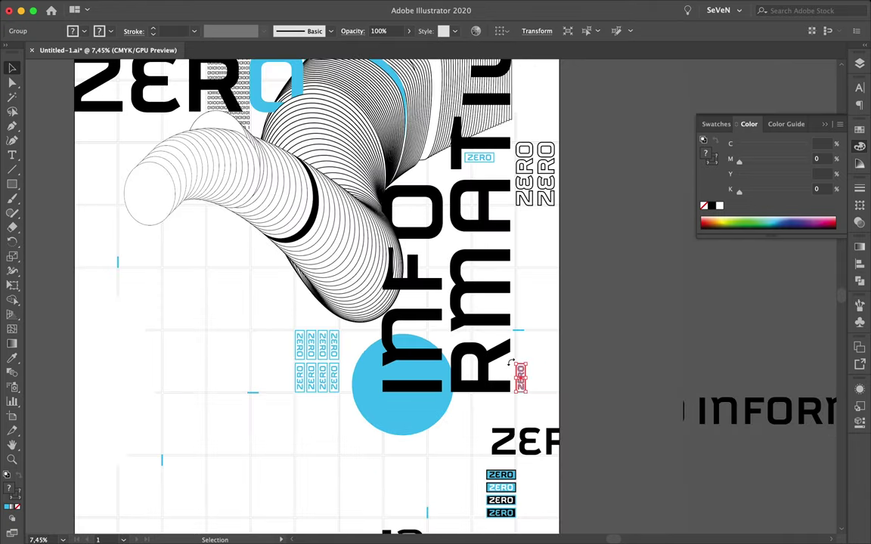
scroll(316, 344, "down", 2)
left_click(466, 307)
left_click_drag(193, 138, 155, 170)
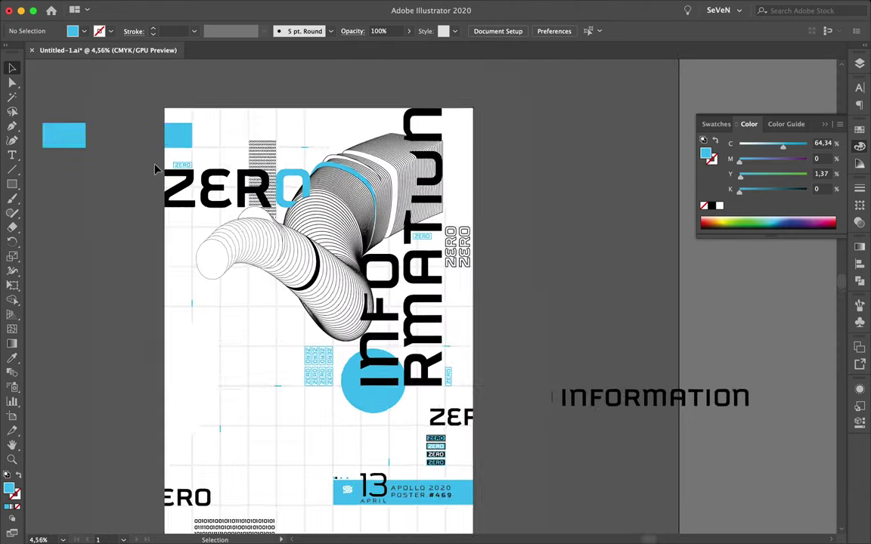
Stretch the blue rectangle into a tall lower-left bar on Layer 4
scroll(155, 169, "up", 3)
scroll(248, 111, "down", 3)
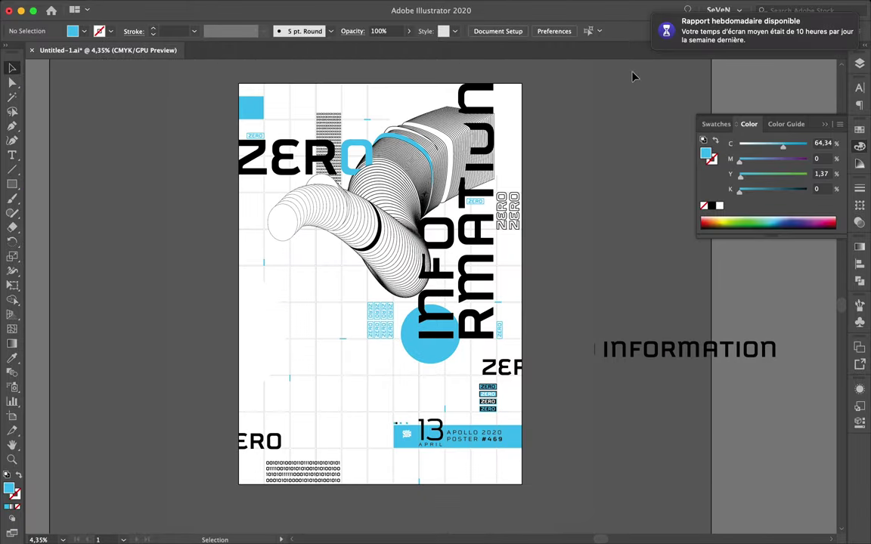
mouse_move(253, 399)
left_mouse_down()
mouse_move(249, 490)
mouse_move(250, 357)
left_mouse_up()
left_click(859, 63)
left_click_drag(835, 104, 835, 113)
left_click(310, 405)
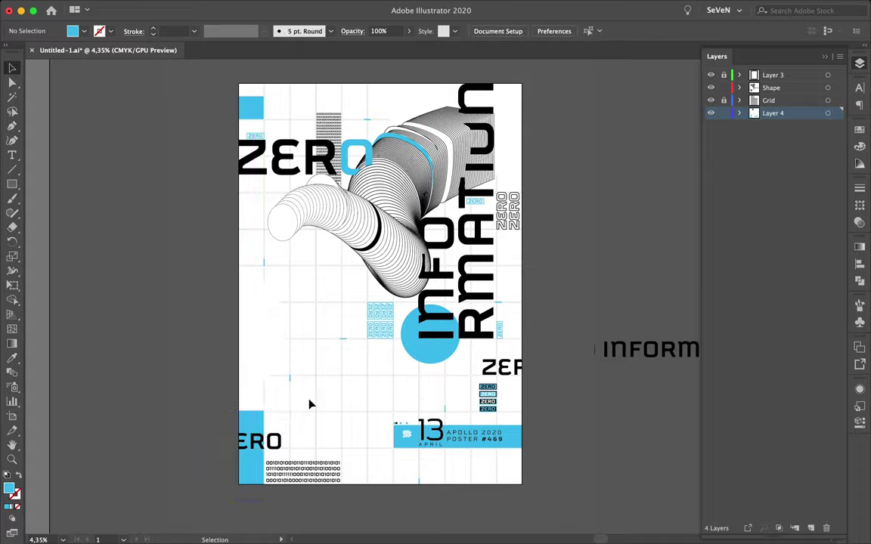
scroll(191, 433, "up", 5)
left_click(190, 433)
scroll(173, 474, "up", 3)
scroll(334, 357, "down", 5)
scroll(334, 357, "down", 5)
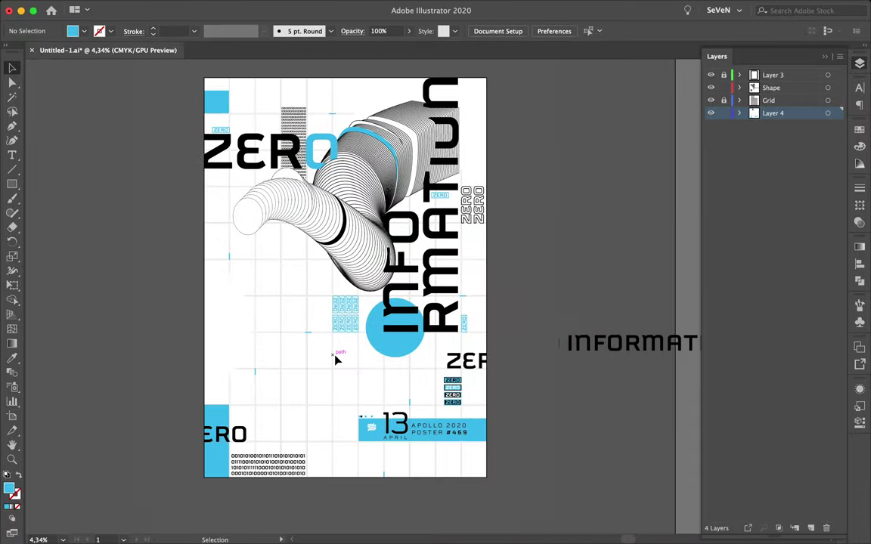
Turn the small blue circle into a ring with a 130 px stroke
left_click(498, 260)
left_click(18, 474)
left_click(860, 263)
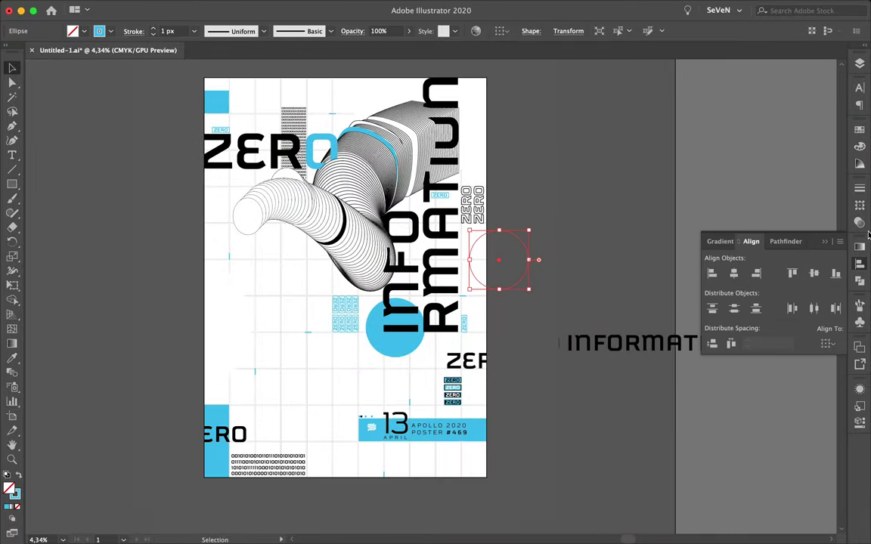
left_click(859, 188)
type("130")
key("Return")
Enlarge the ring so it extends past the poster's right edge
left_click_drag(529, 288, 578, 316)
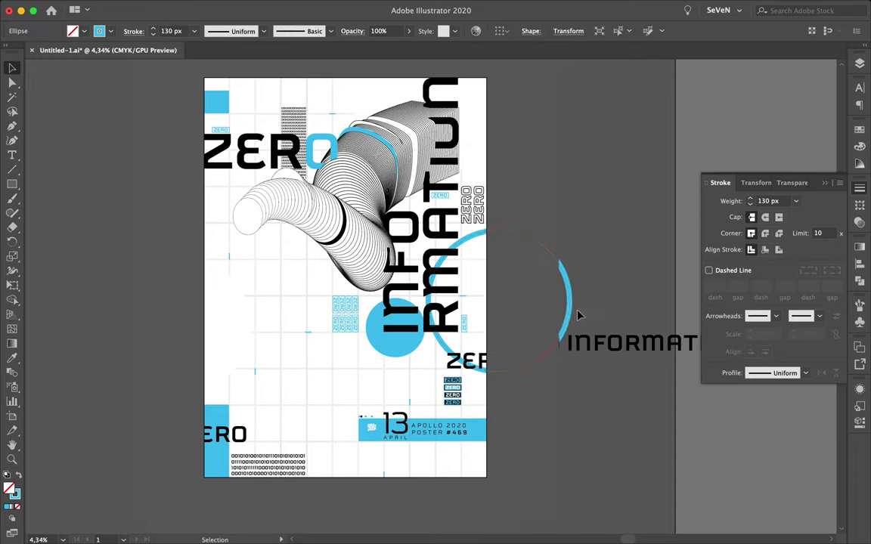
left_click(623, 261)
key("a")
scroll(374, 132, "up", 2)
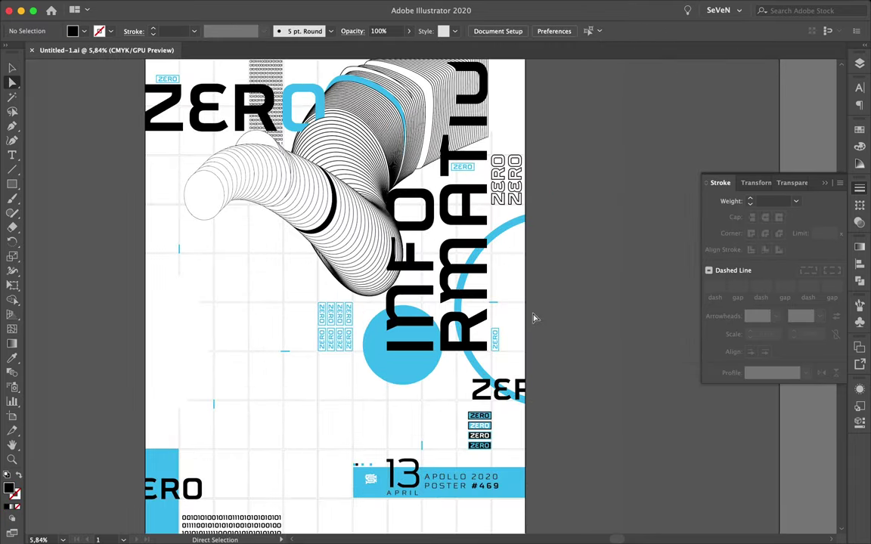